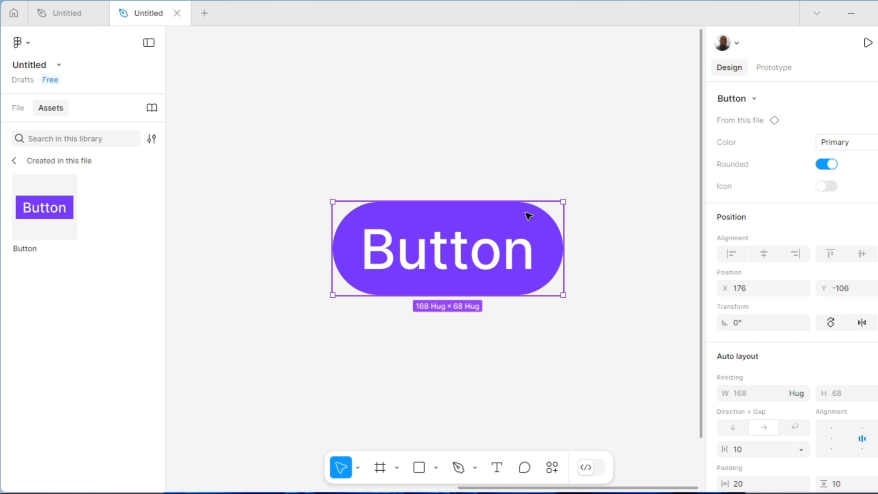
# - Toggle the button instance's Icon property on and off, trying Secondary Color in between before returning to Primary
pyautogui.click(825, 187)
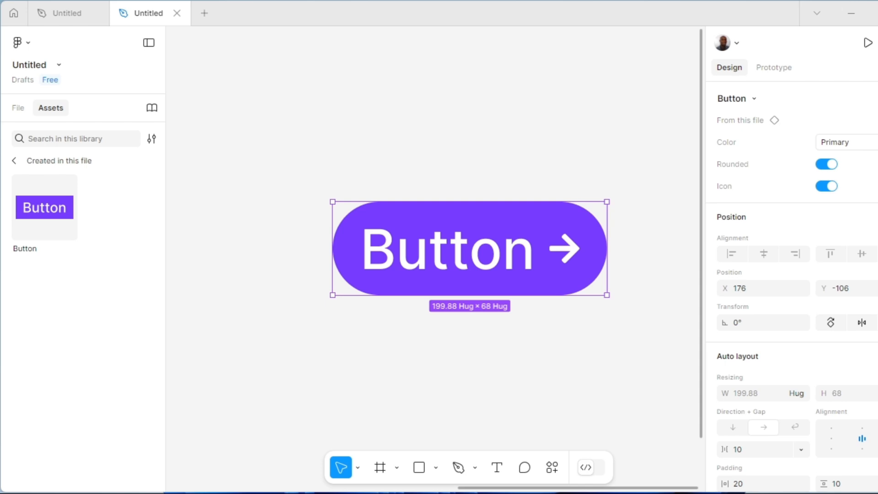
pyautogui.click(843, 142)
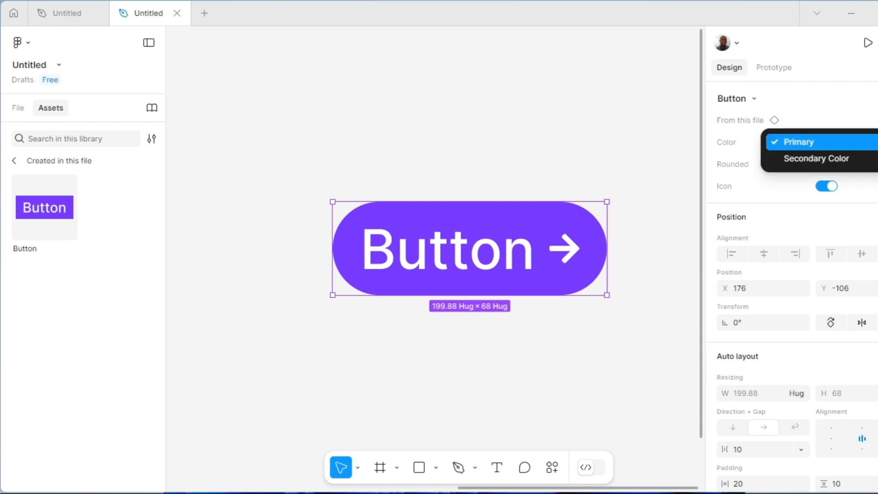
pyautogui.click(847, 161)
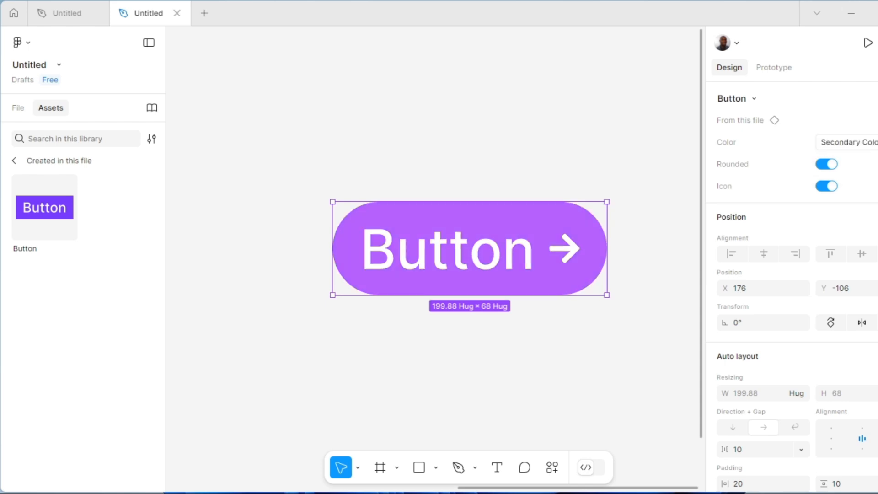
pyautogui.click(854, 143)
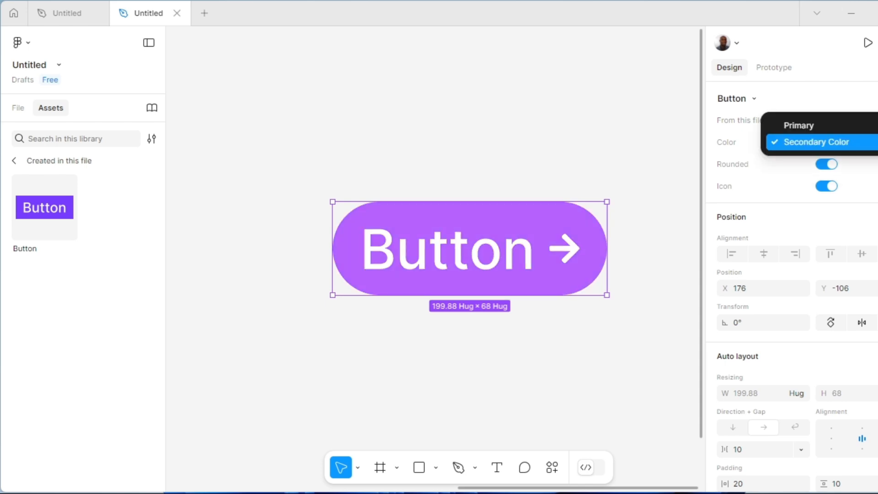
pyautogui.click(819, 127)
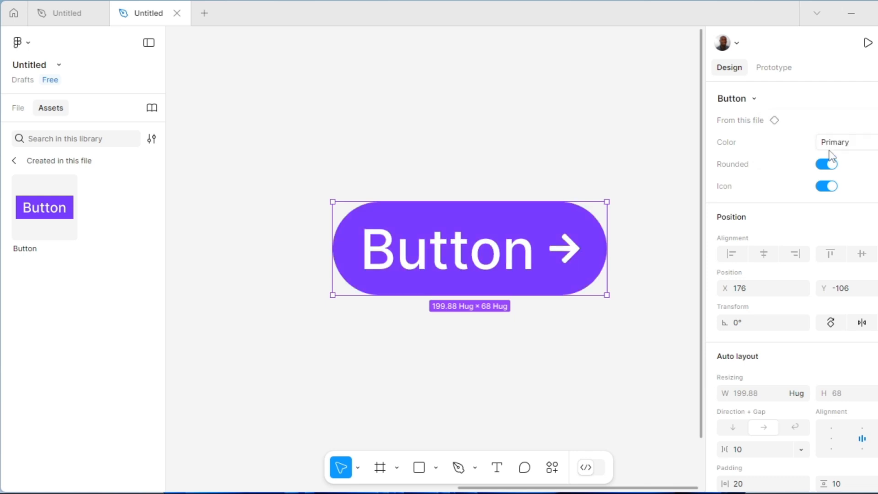
pyautogui.click(823, 188)
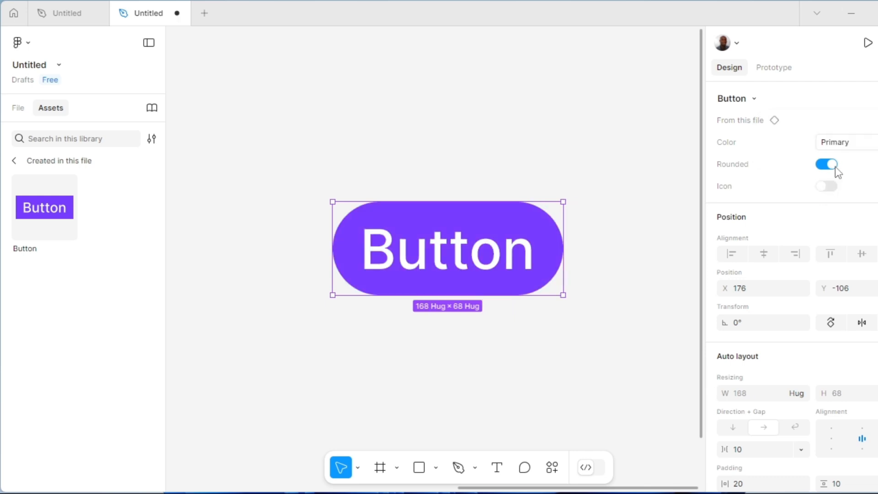
# - Configure the button instance with Secondary Color, Rounded off and Icon on
pyautogui.click(874, 145)
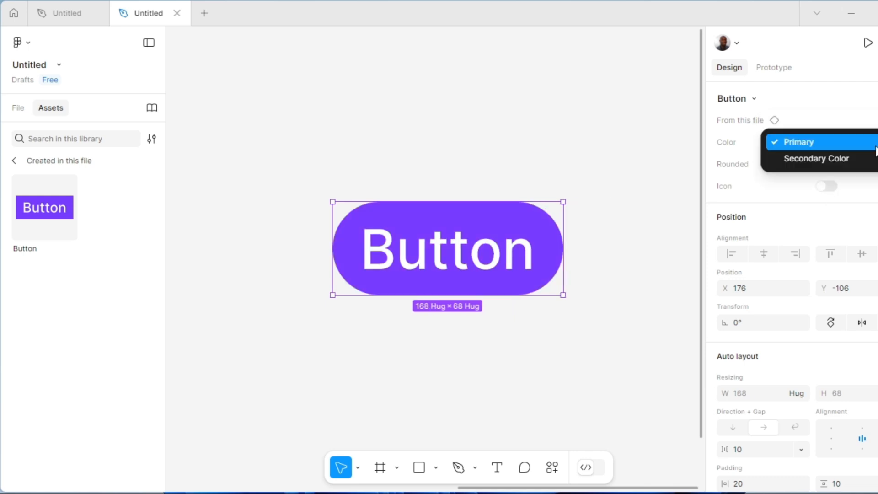
pyautogui.click(829, 160)
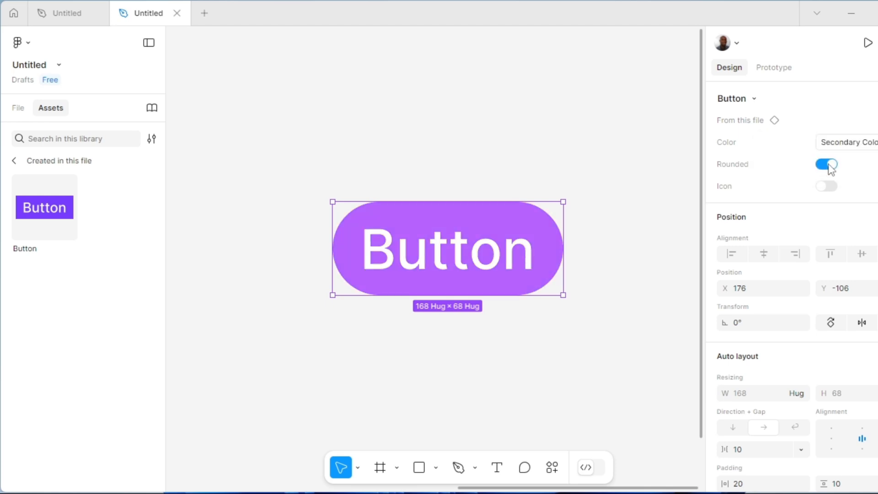
pyautogui.click(828, 166)
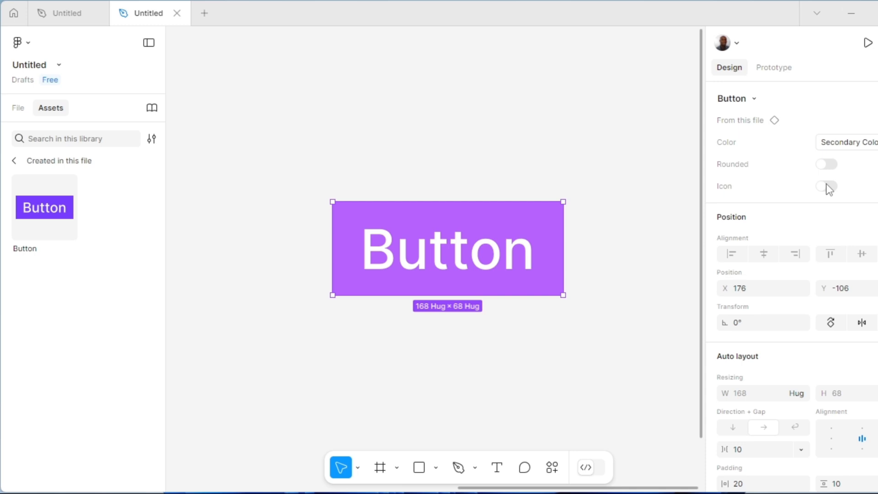
pyautogui.click(828, 186)
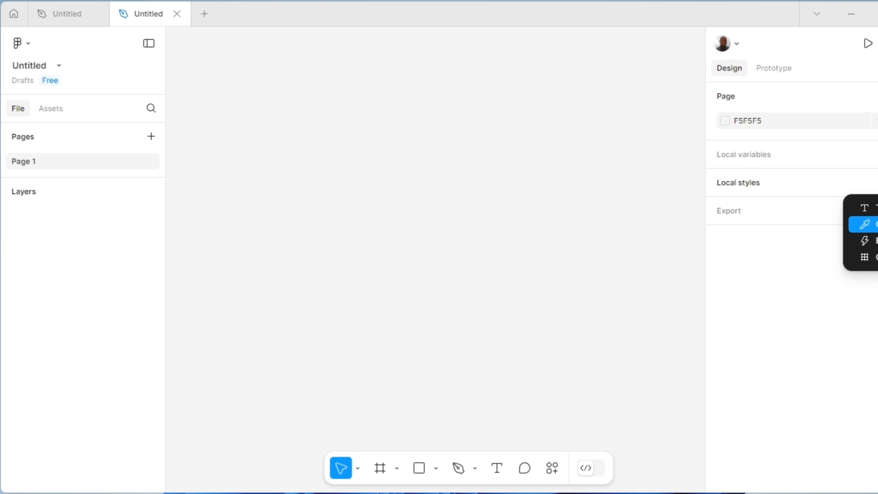
# - Create a local color style named Primary Color with hex value 763CFF
pyautogui.click(865, 224)
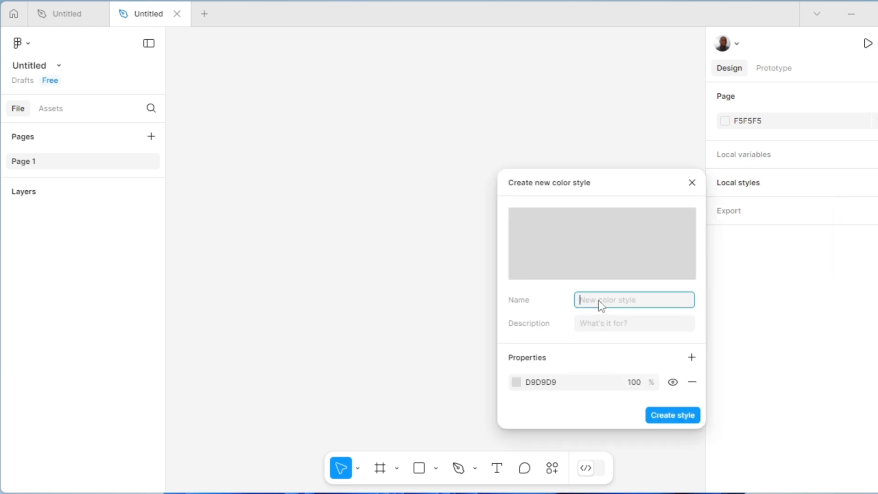
pyautogui.write('Primary Color')
pyautogui.click(517, 385)
pyautogui.write('763CFF')
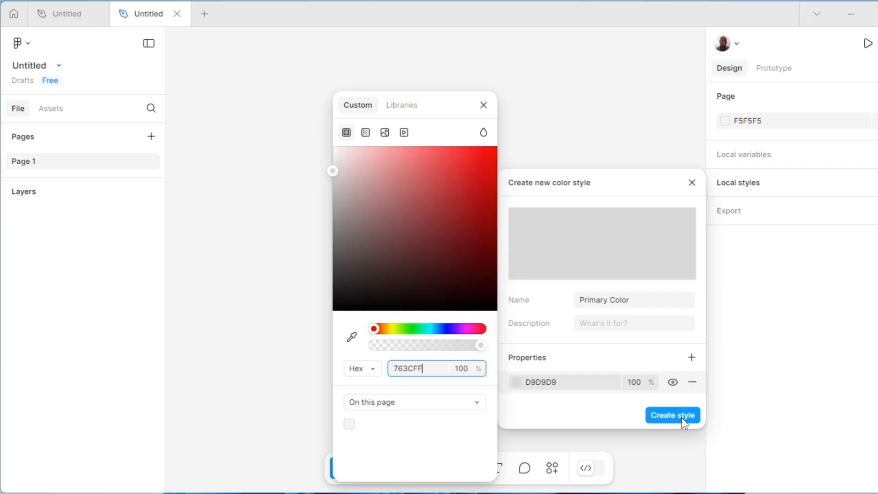
pyautogui.click(814, 442)
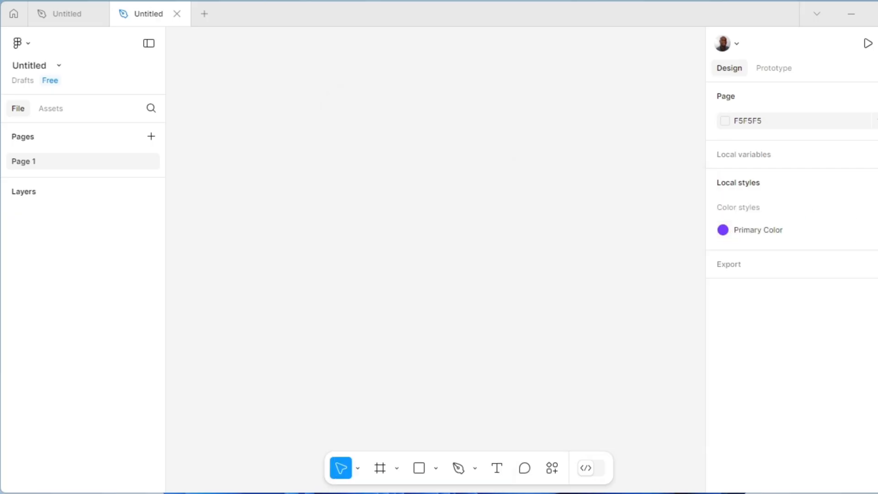
# - Create a second local color style named Secondary Color with hex value B662FF
pyautogui.click(876, 215)
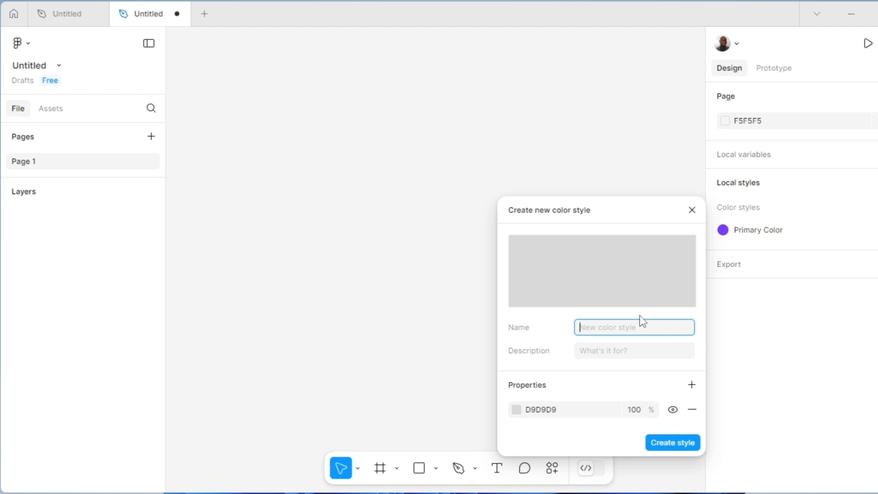
pyautogui.write('Secondary Color')
pyautogui.click(515, 411)
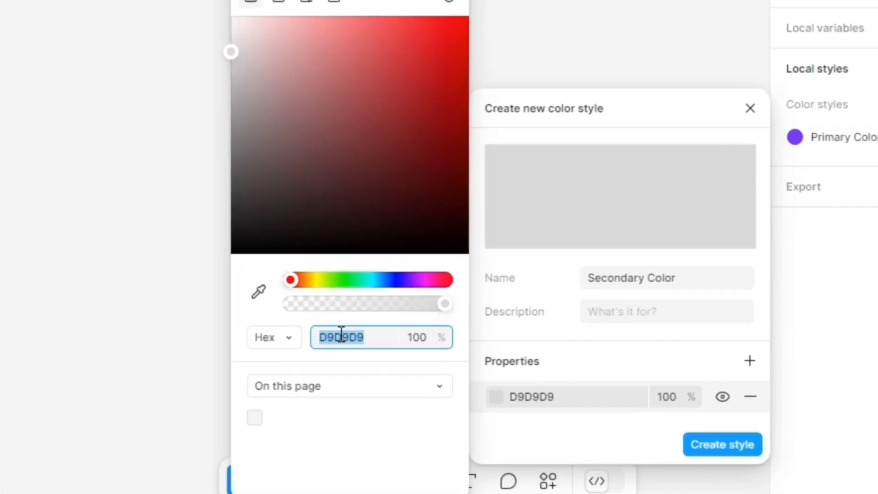
pyautogui.write('B662FF')
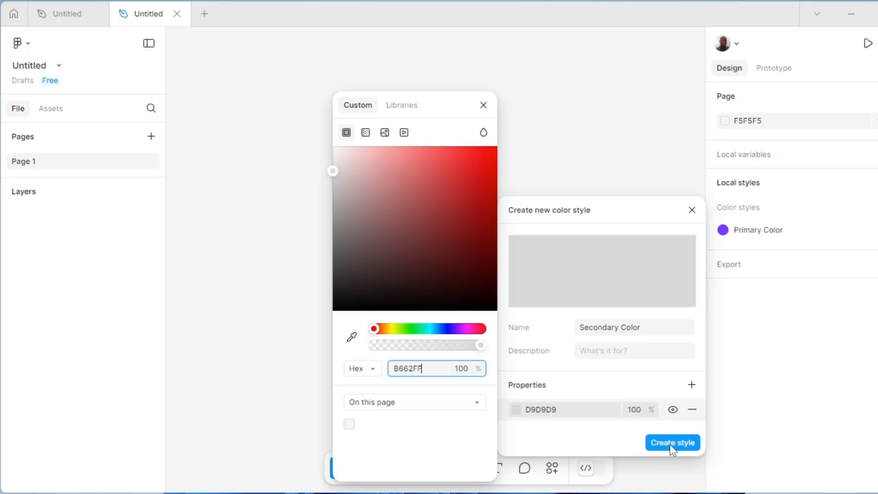
pyautogui.click(671, 446)
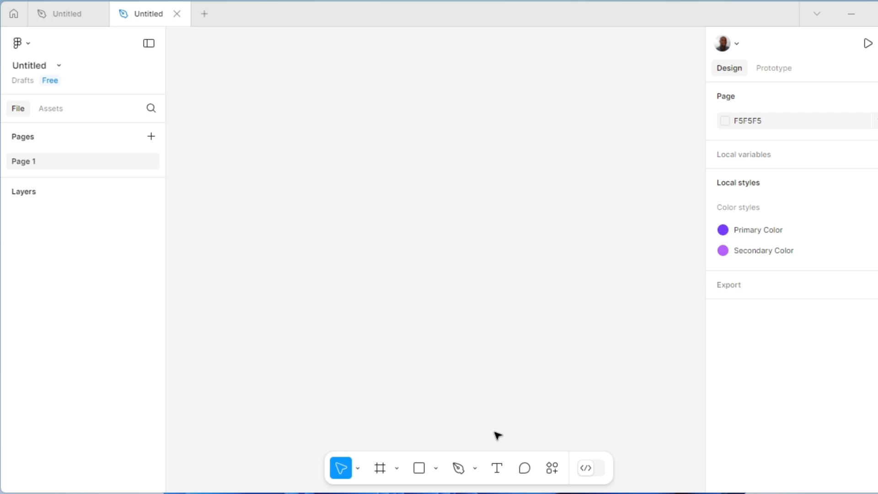
# - Add a text layer reading "Button" in the upper-left area of the empty canvas
pyautogui.click(496, 471)
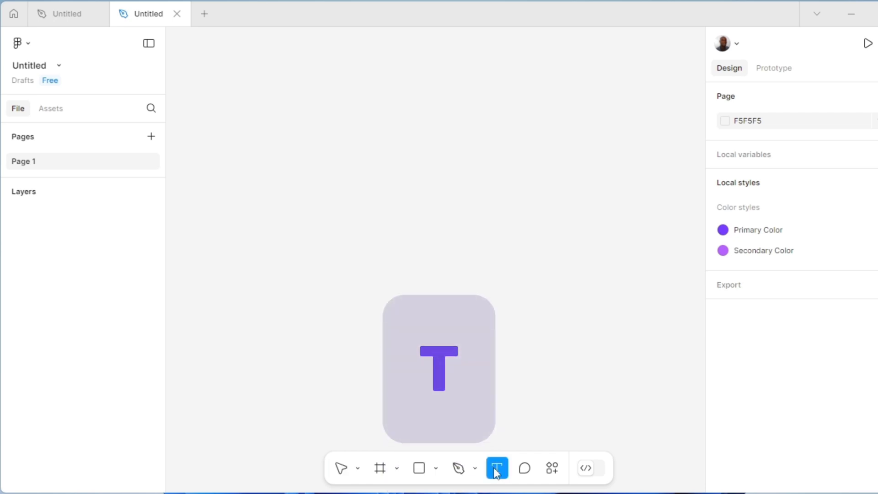
pyautogui.click(212, 142)
pyautogui.write('Button')
pyautogui.press('Escape')
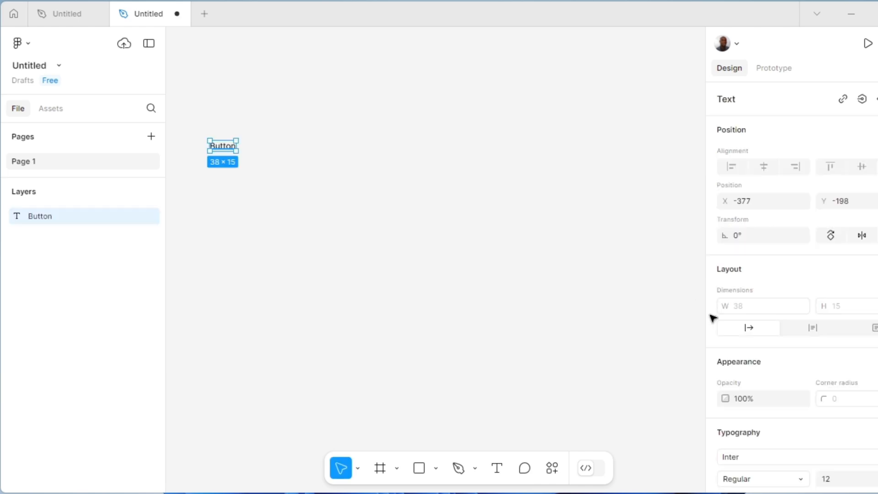
# - Set the Button text's font weight to Medium and its size to 40
pyautogui.scroll(-5, 776, 313)
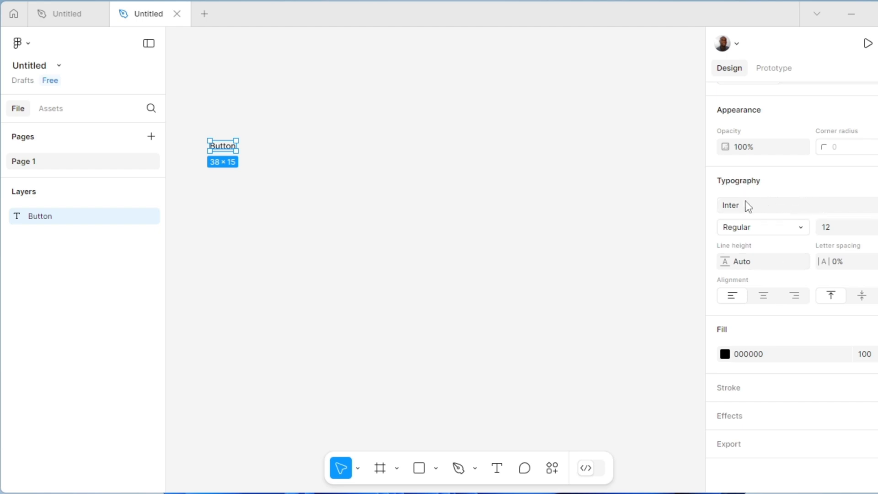
pyautogui.click(800, 229)
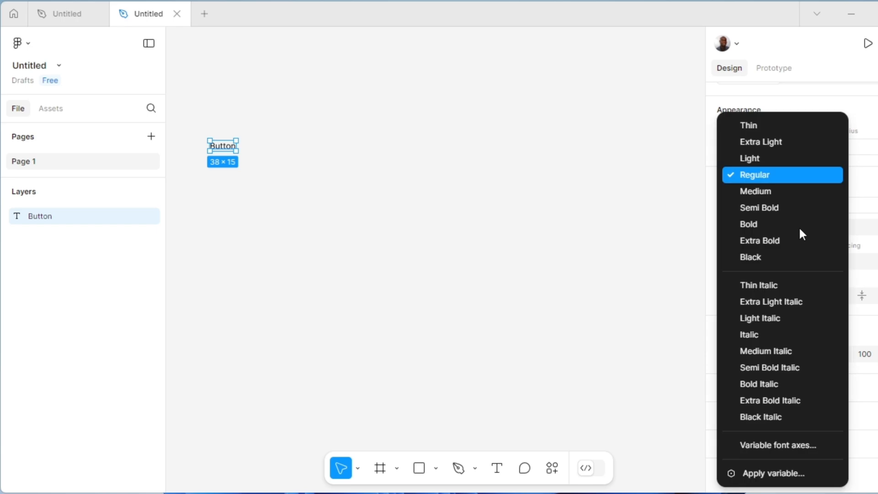
pyautogui.click(759, 194)
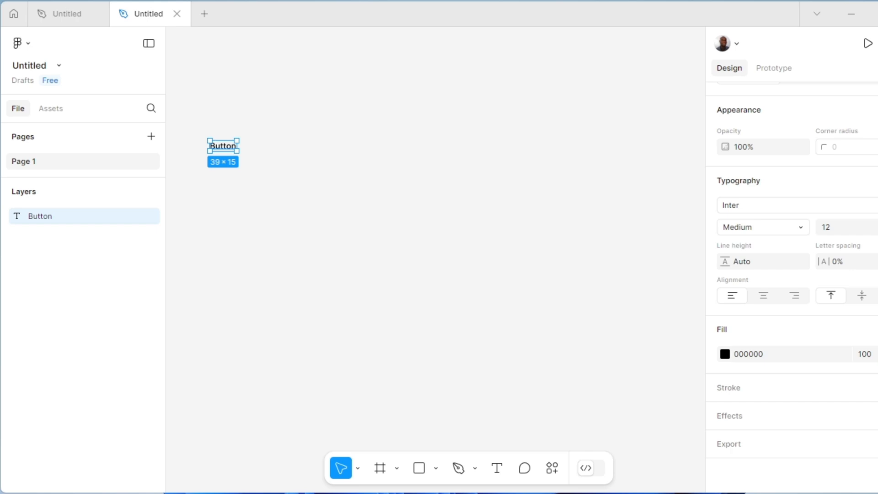
pyautogui.click(876, 228)
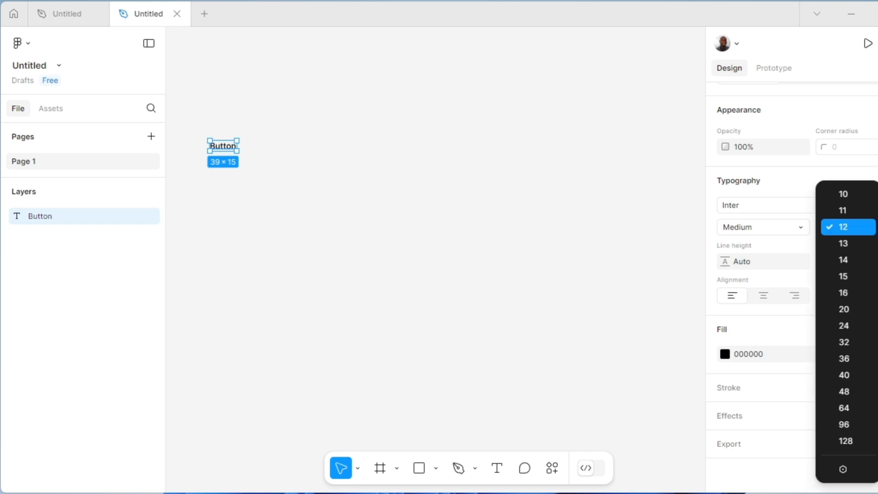
pyautogui.click(863, 371)
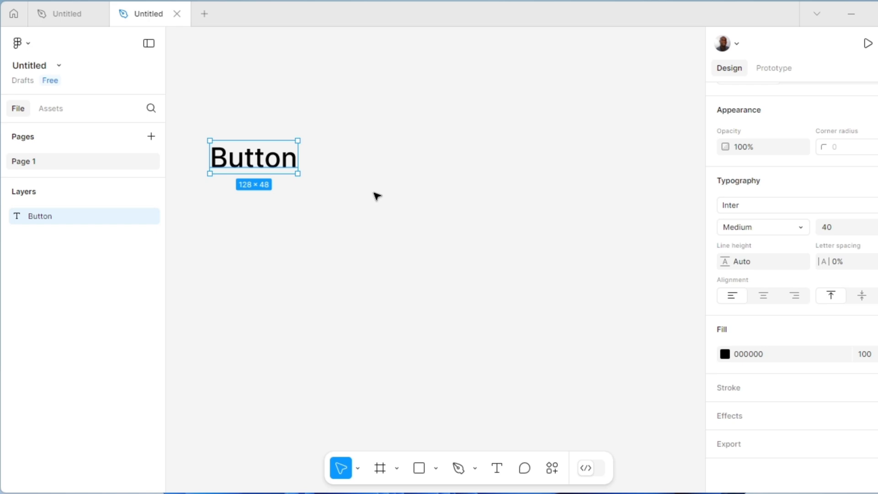
# - Wrap the Button text in an auto layout frame and set the frame's horizontal padding to 20
pyautogui.click(260, 164)
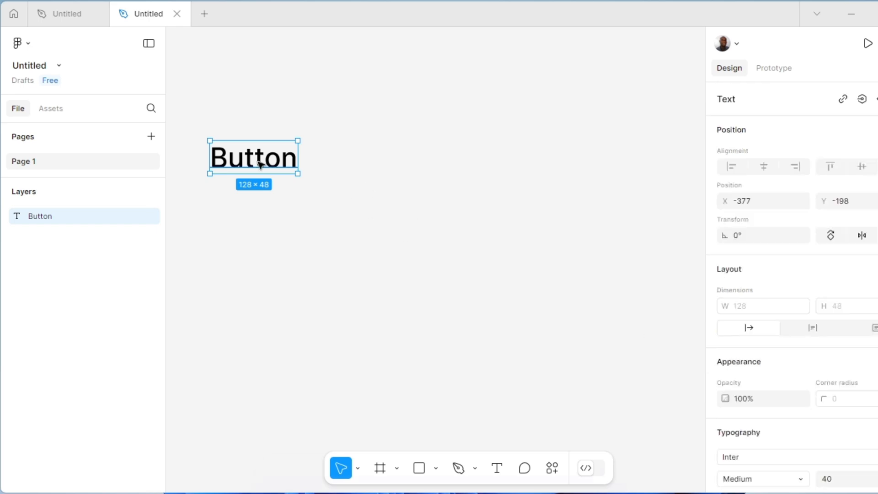
pyautogui.hotkey('shift', 'a')
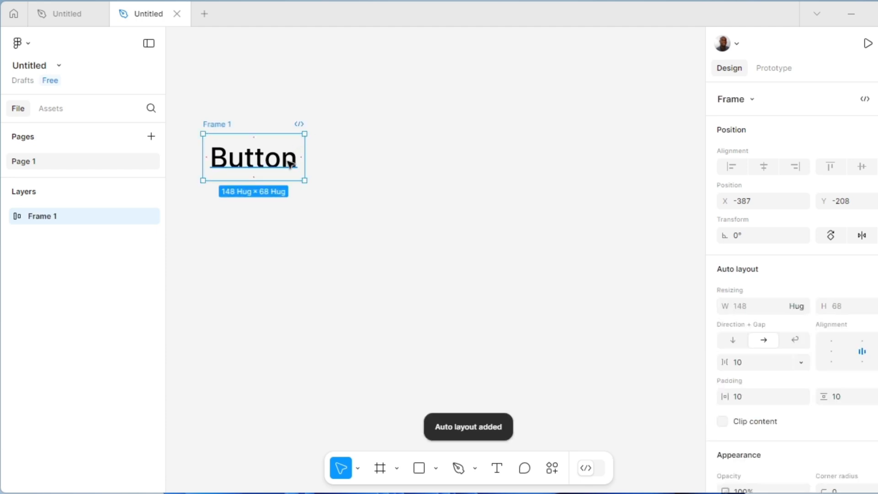
pyautogui.scroll(-2, 739, 300)
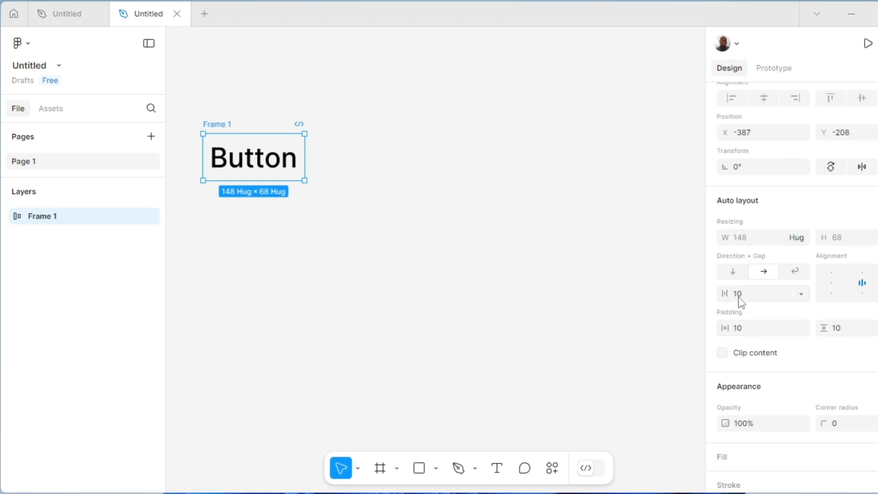
pyautogui.click(738, 329)
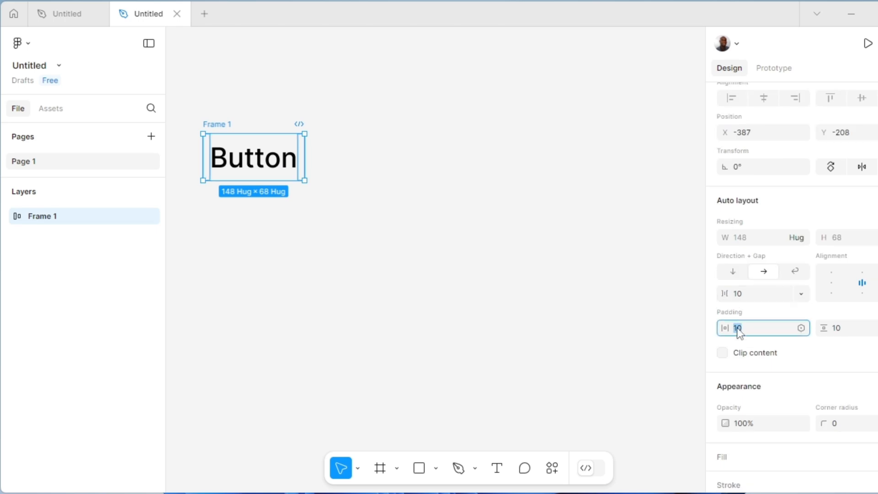
pyautogui.write('20')
pyautogui.press('Return')
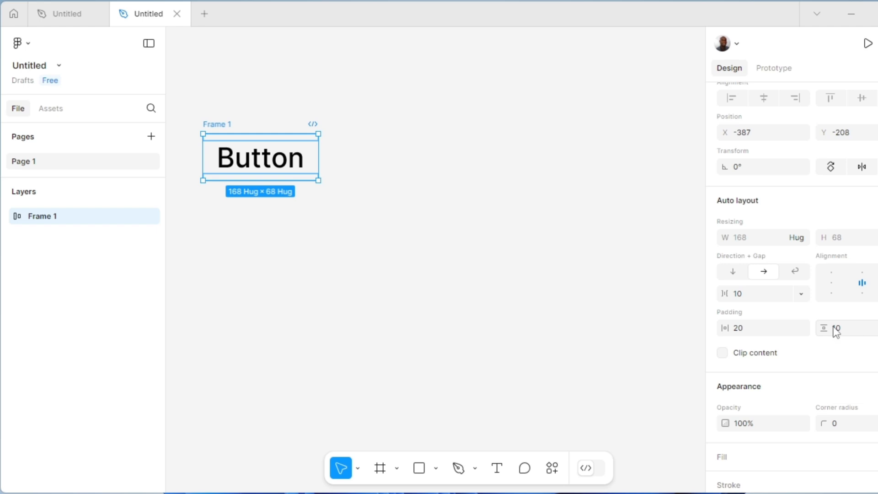
# - Apply the Primary Color style as the fill of the auto layout frame around the Button text
pyautogui.scroll(-3, 823, 339)
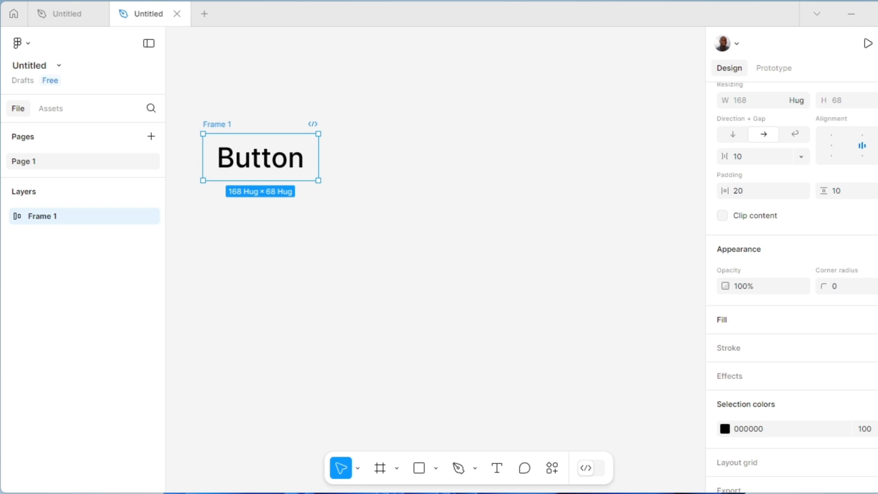
pyautogui.click(877, 319)
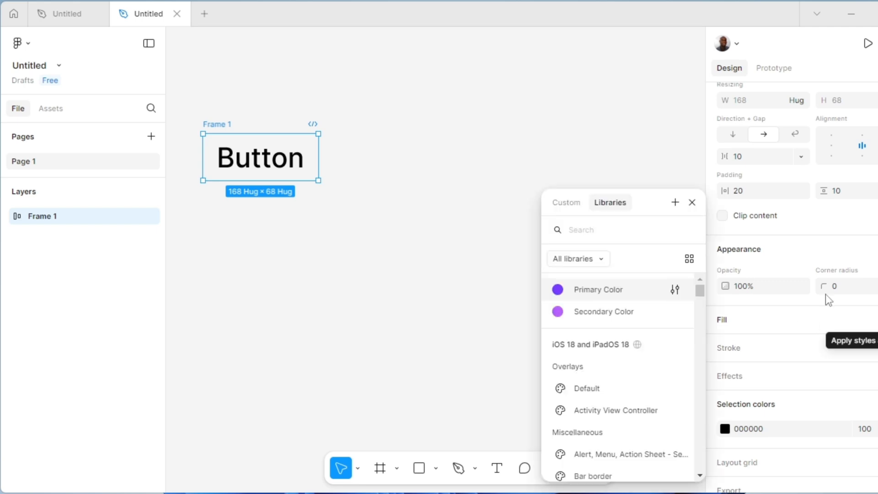
pyautogui.click(583, 293)
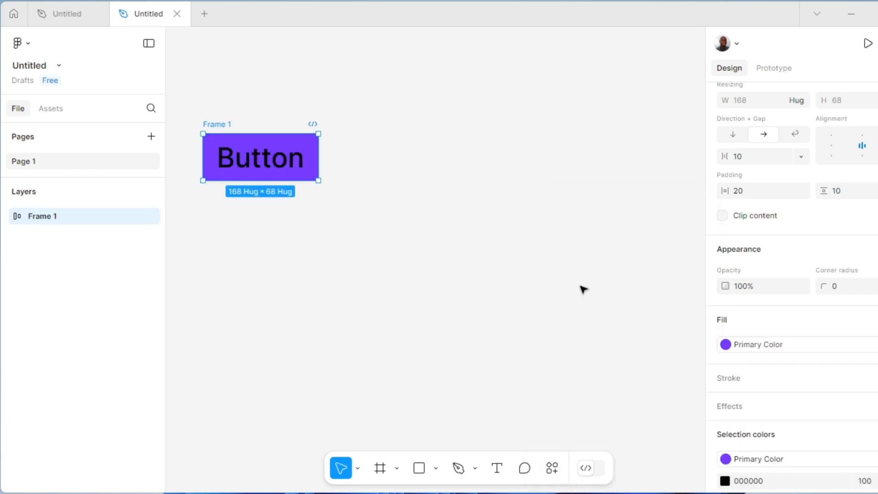
pyautogui.click(515, 196)
# - Set the fill color of the Button text inside the frame to FFFFFF
pyautogui.click(268, 171)
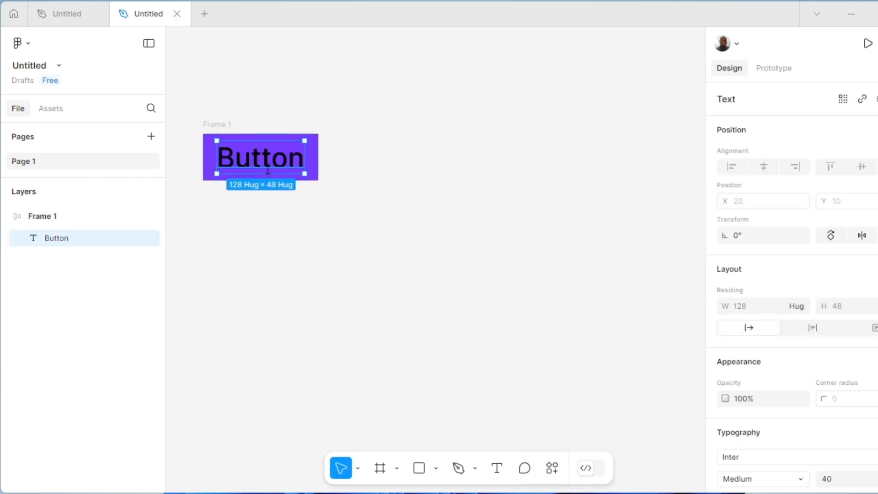
pyautogui.doubleClick(267, 168)
pyautogui.scroll(-5, 786, 318)
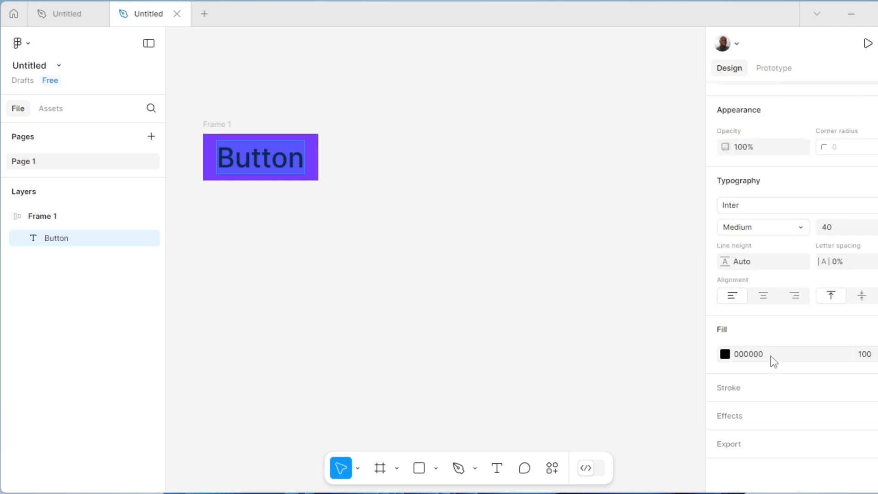
pyautogui.click(725, 354)
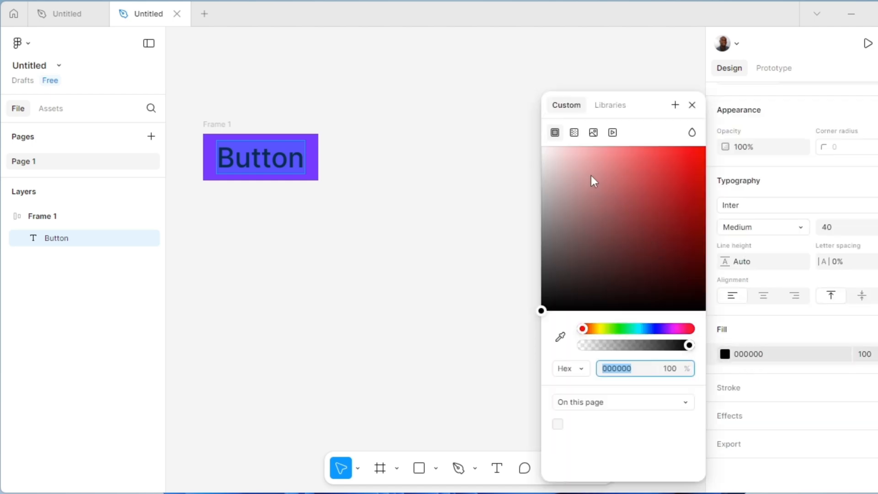
pyautogui.write('FFFFFF')
pyautogui.press('Return')
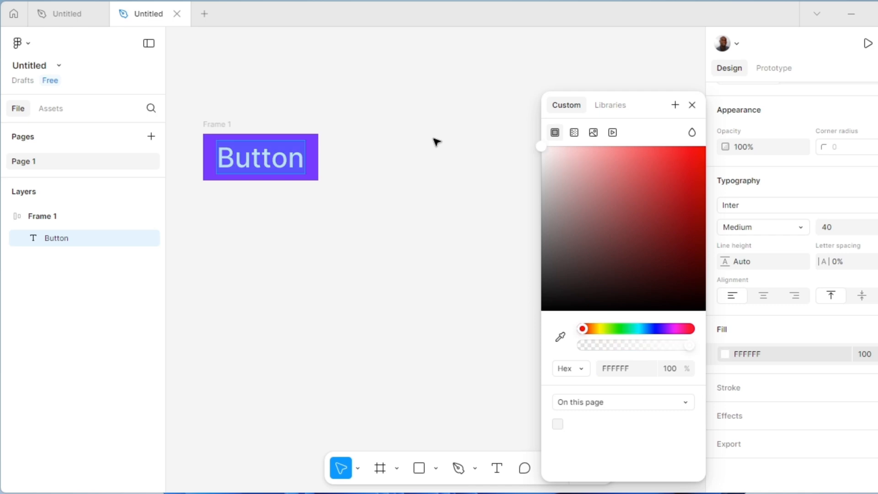
pyautogui.click(432, 143)
pyautogui.click(432, 143)
# - Rename the auto layout frame around the text as Button
pyautogui.click(247, 156)
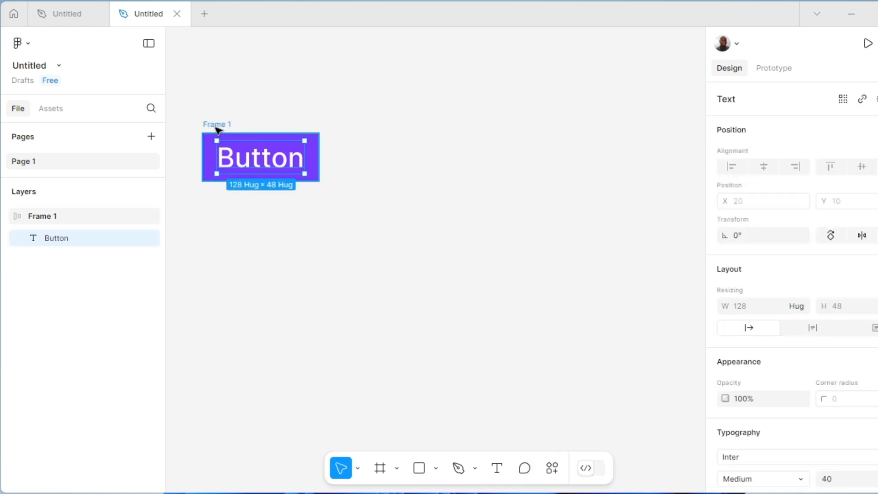
pyautogui.click(217, 127)
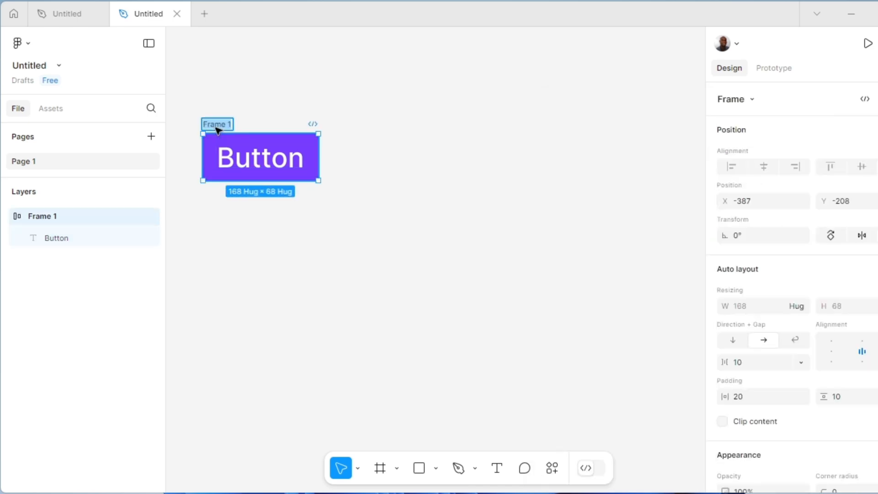
pyautogui.write('Button')
pyautogui.press('Return')
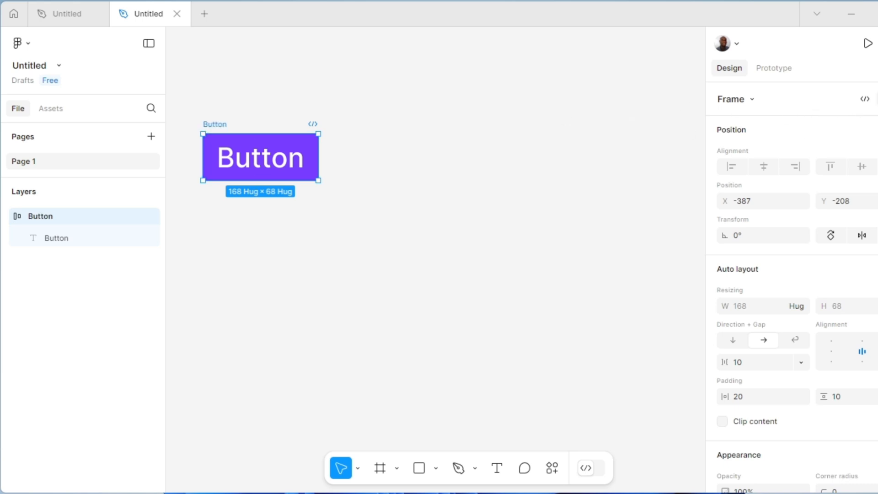
# - Turn the Button frame into a component and add a second variant to it
pyautogui.click(874, 99)
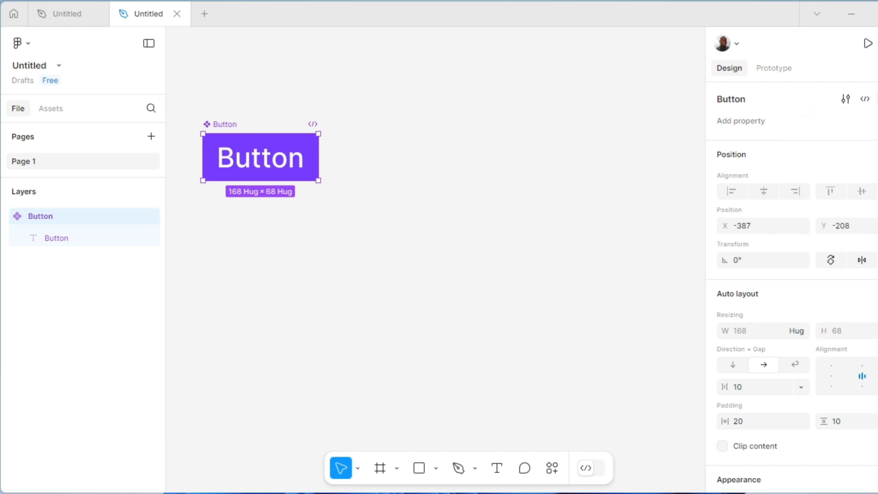
pyautogui.click(875, 98)
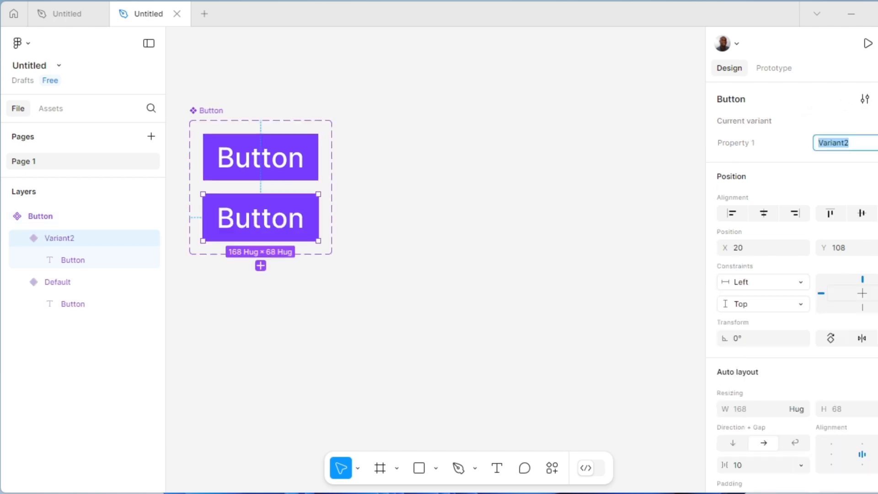
pyautogui.click(354, 98)
# - Replace the second variant's fill style with the Secondary Color style
pyautogui.click(289, 197)
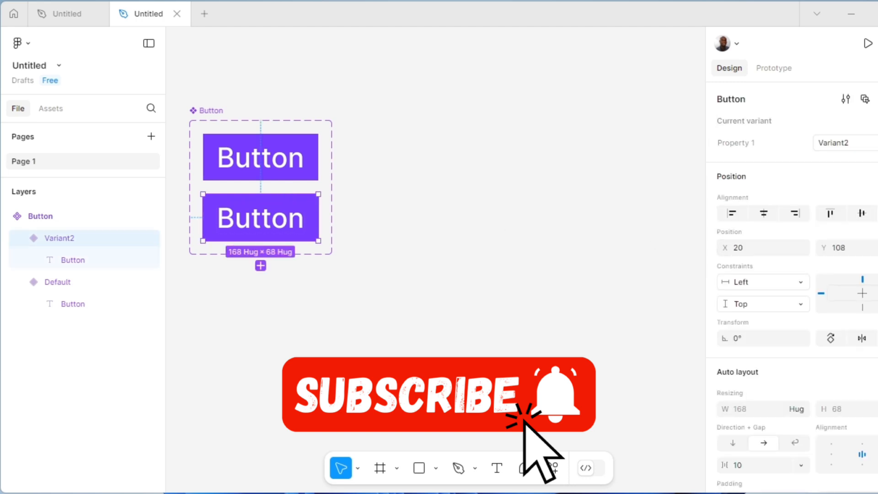
pyautogui.scroll(-6, 796, 284)
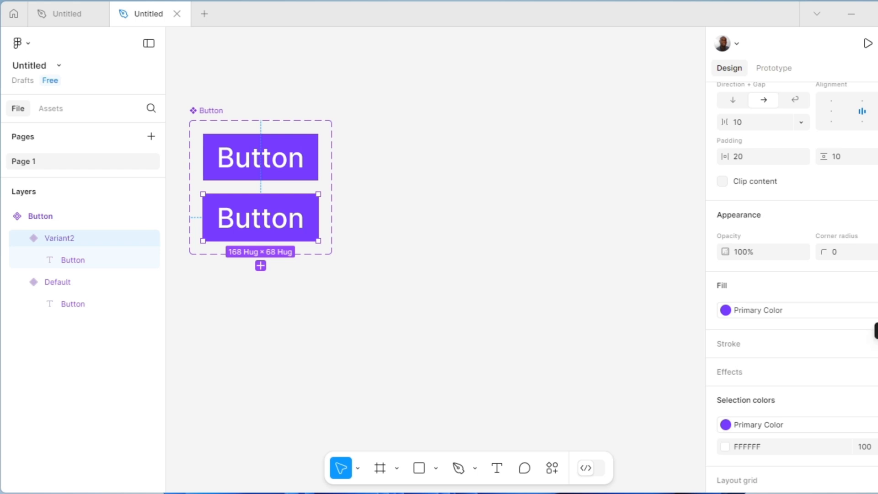
pyautogui.click(877, 310)
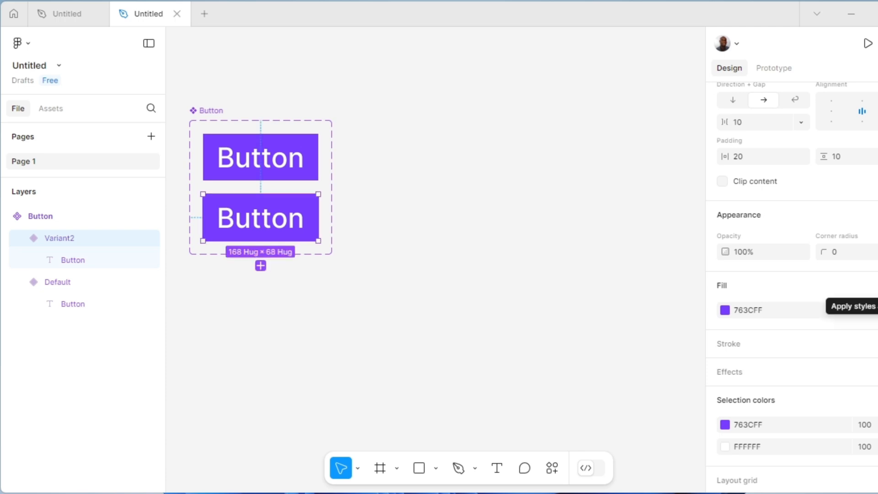
pyautogui.click(876, 310)
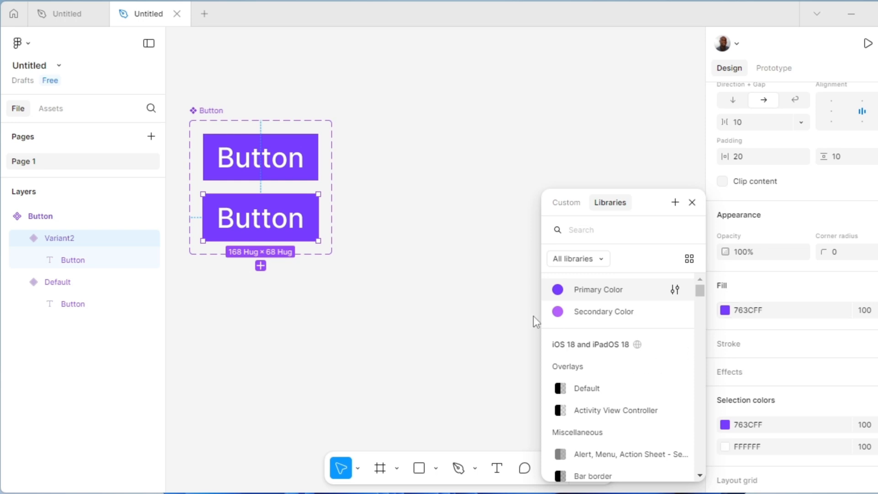
pyautogui.click(562, 317)
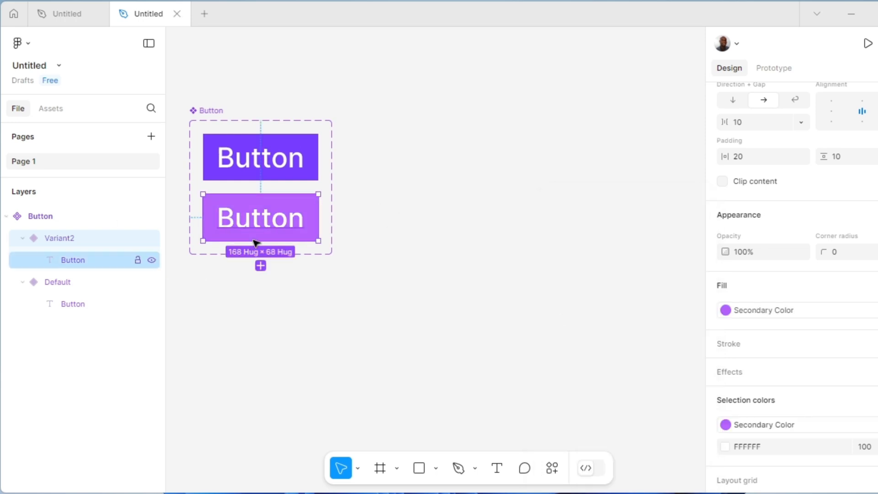
pyautogui.click(348, 150)
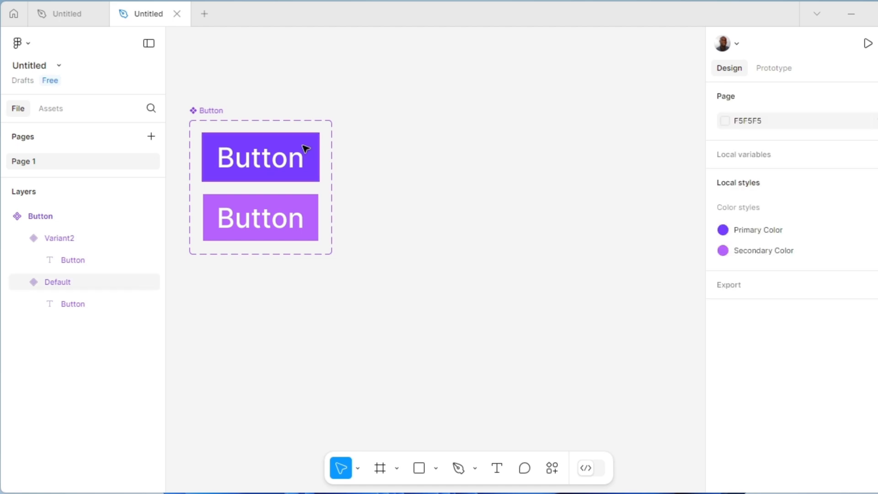
# - Duplicate both the primary and the secondary button variants within the component set
pyautogui.click(305, 148)
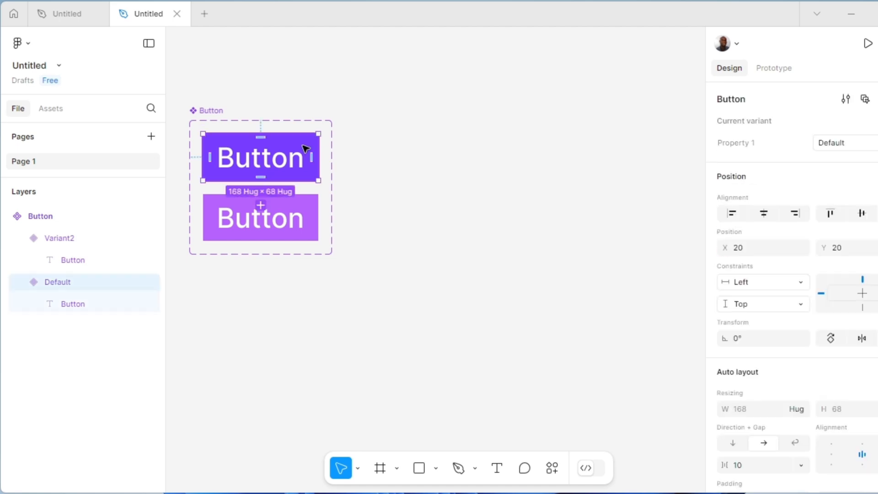
pyautogui.keyDown('shift'); pyautogui.click(305, 220); pyautogui.keyUp('shift')
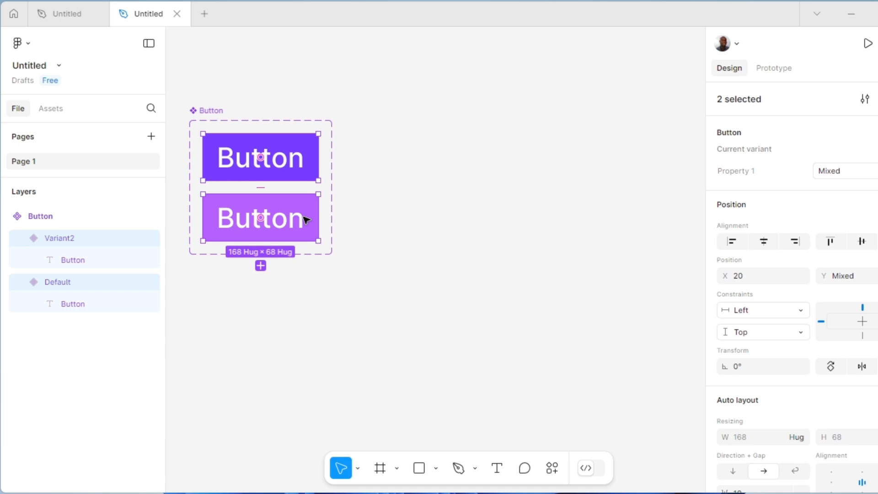
pyautogui.hotkey('ctrl', 'd')
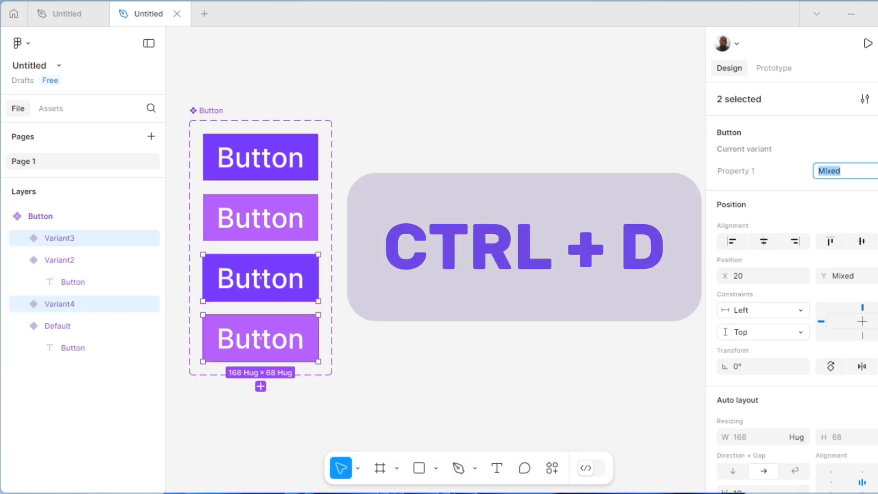
pyautogui.click(333, 257)
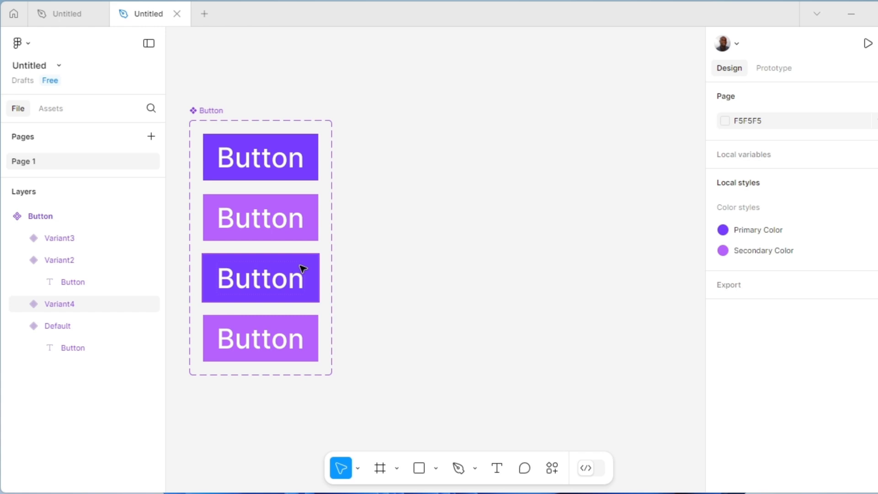
# - Set the corner radius of the duplicated primary-color variant to 34
pyautogui.click(300, 273)
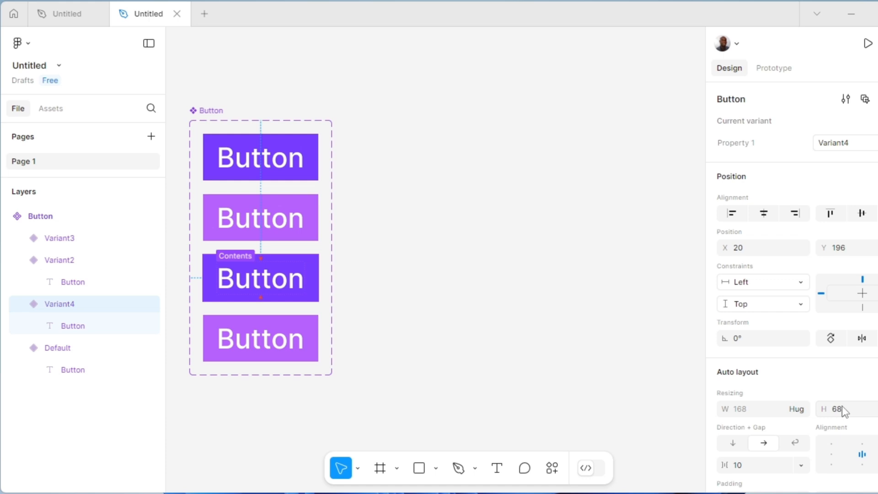
pyautogui.scroll(-3, 841, 405)
pyautogui.scroll(-2, 845, 410)
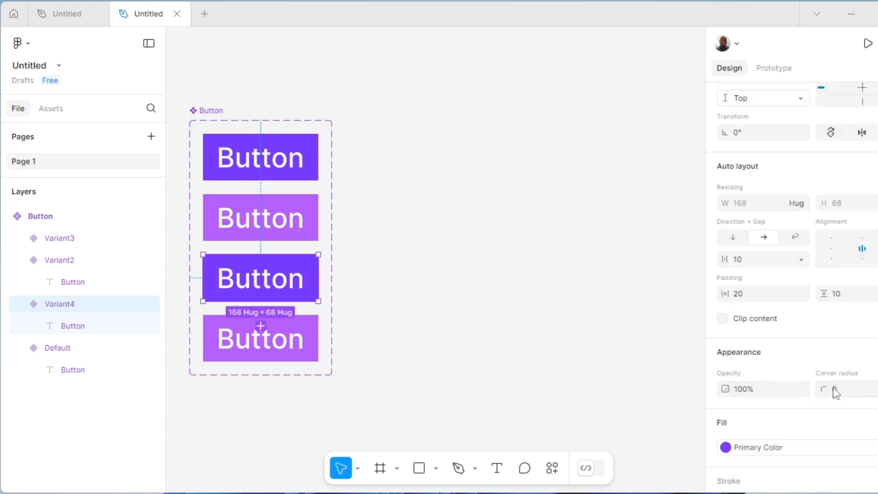
pyautogui.click(835, 389)
pyautogui.write('54')
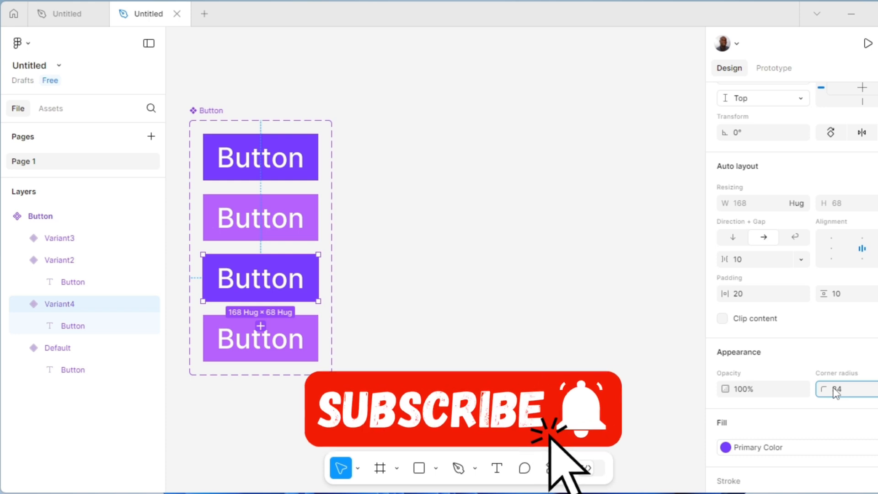
pyautogui.press('Return')
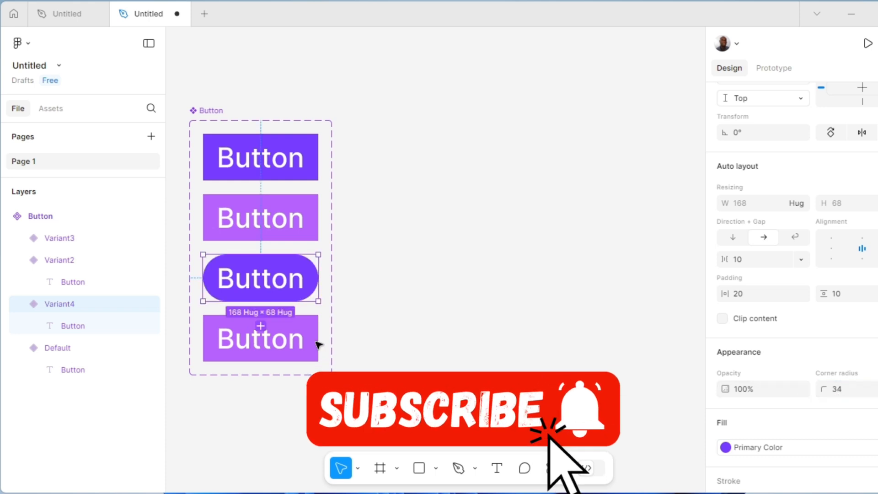
# - Set the corner radius of the duplicated secondary-color variant to 34
pyautogui.click(316, 334)
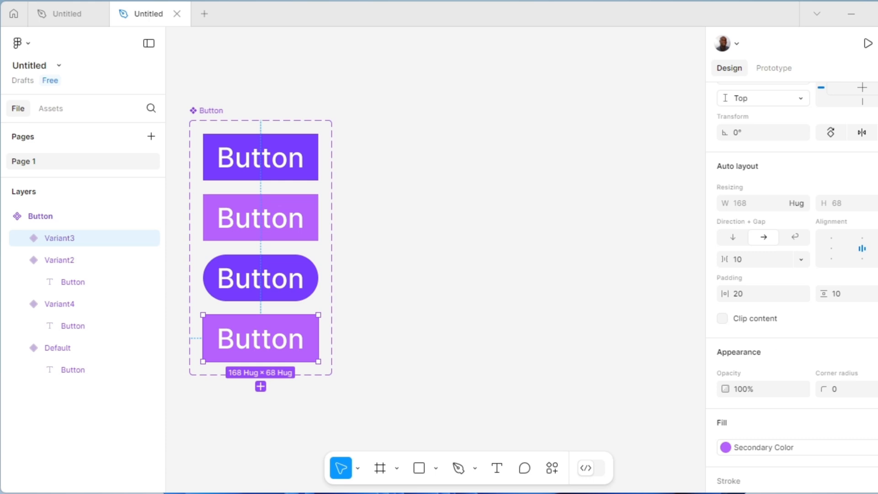
pyautogui.click(838, 391)
pyautogui.write('34')
pyautogui.press('Return')
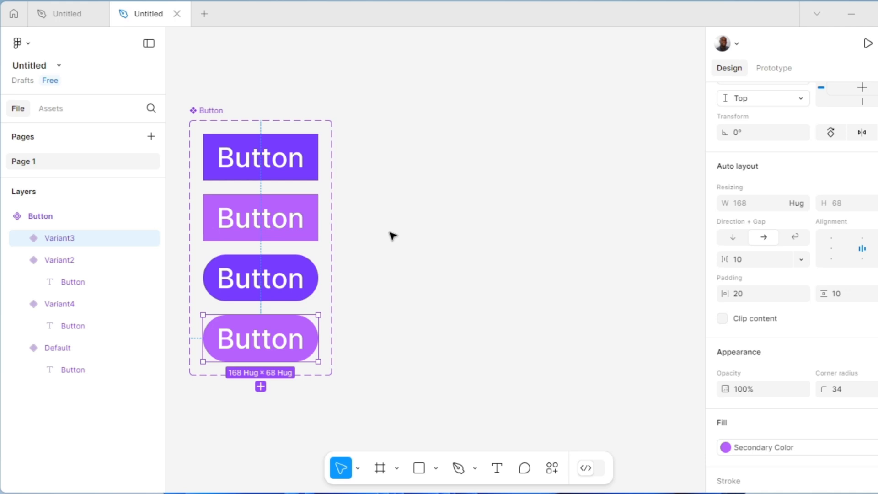
pyautogui.click(405, 212)
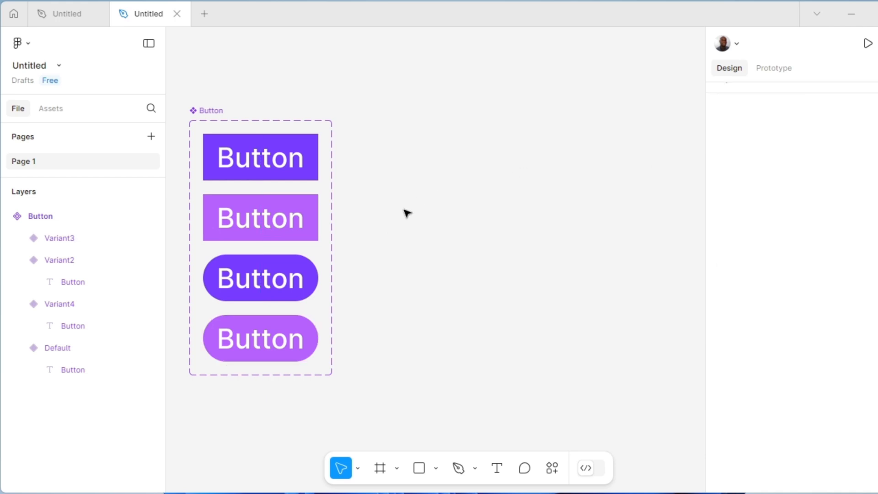
# - Add two variant properties, Property 2 and Property 3, each with the value Default, to the Button component set
pyautogui.click(208, 111)
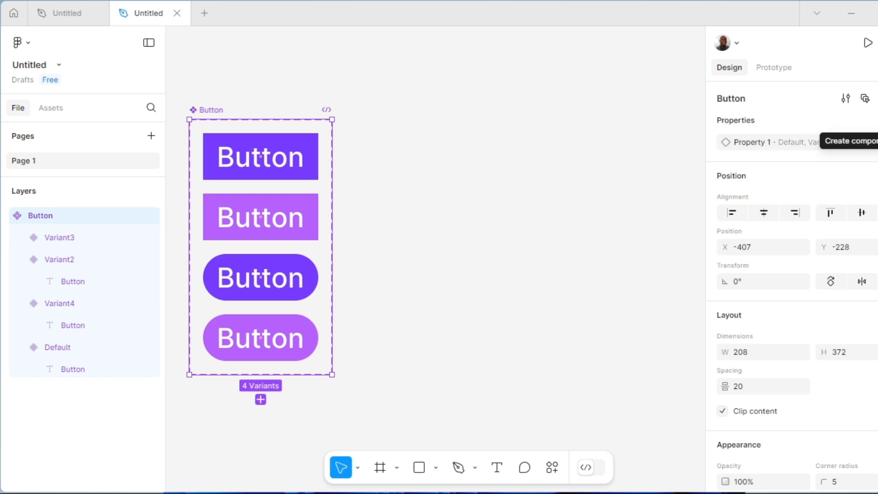
pyautogui.click(873, 142)
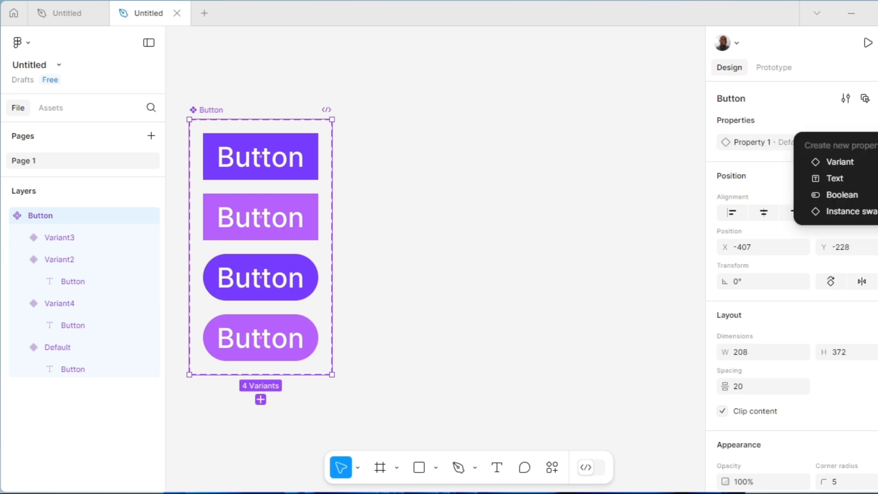
pyautogui.click(847, 162)
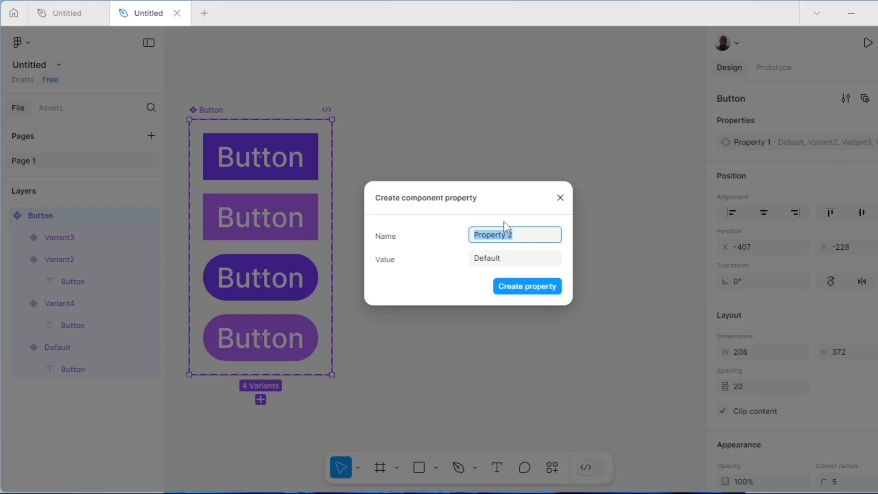
pyautogui.click(524, 292)
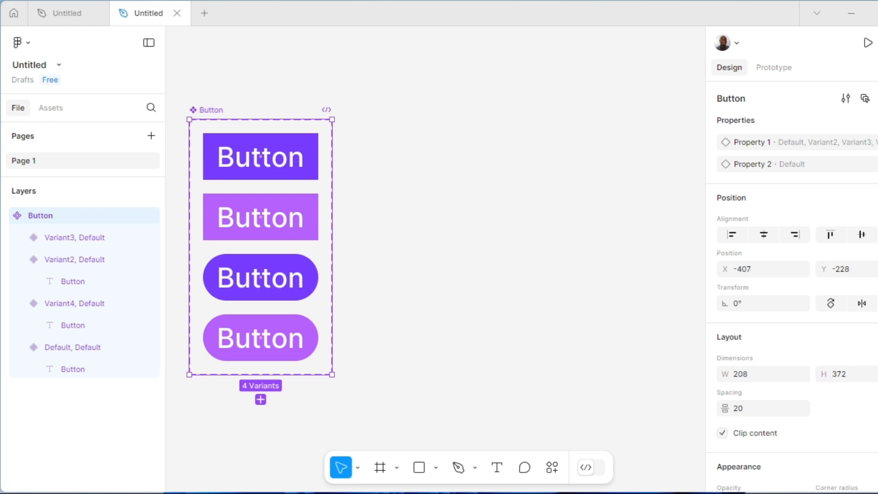
pyautogui.click(877, 121)
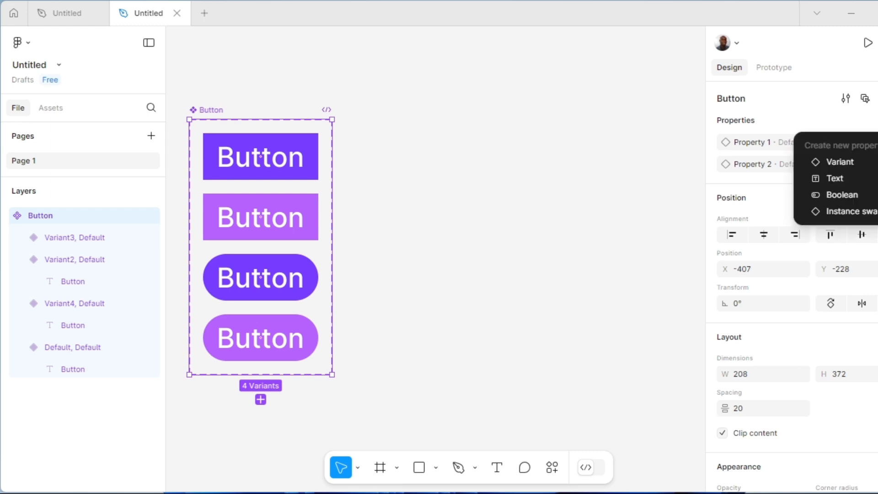
pyautogui.click(848, 163)
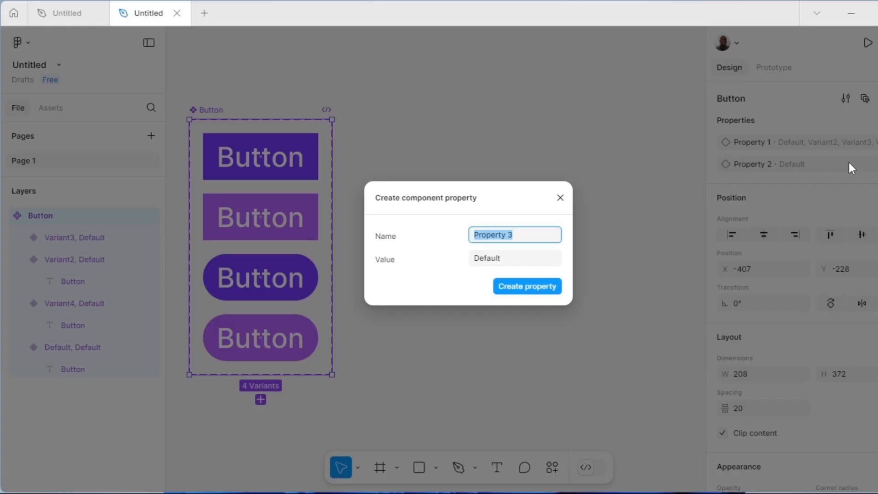
pyautogui.click(527, 287)
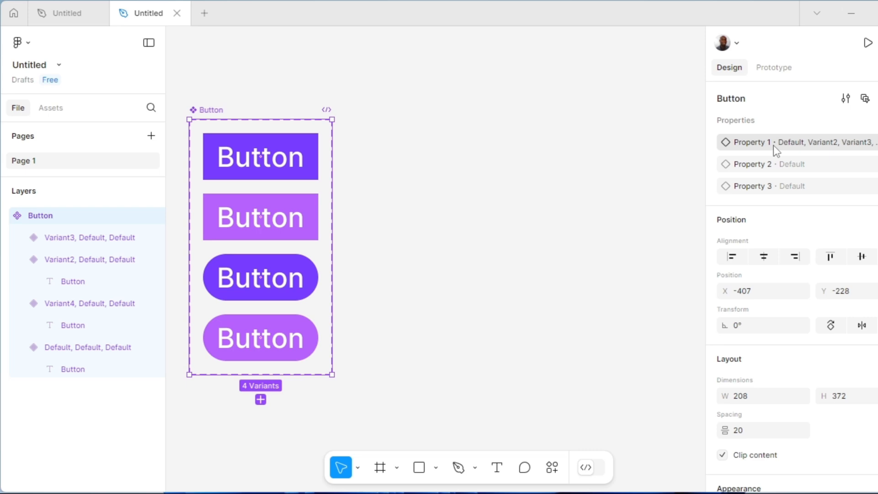
# - Rename the button component's Property 1, Property 2 and Property 3 as Color, Rounded and Icon
pyautogui.click(225, 146)
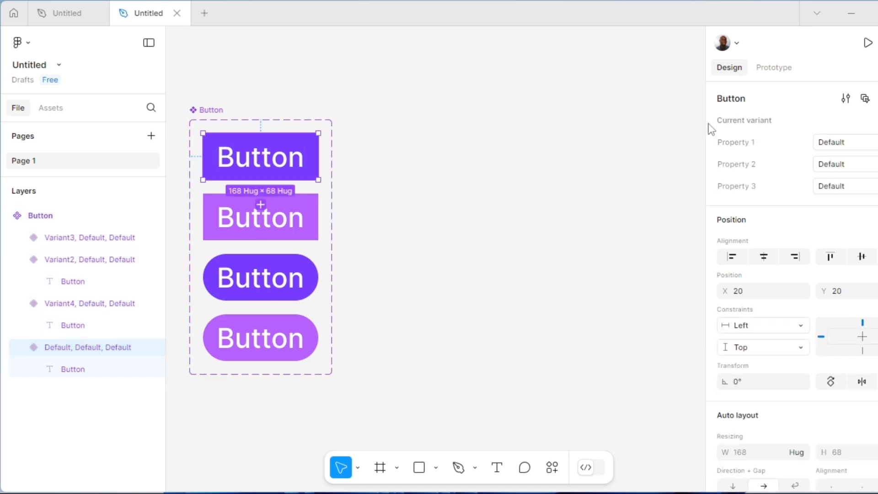
pyautogui.doubleClick(747, 146)
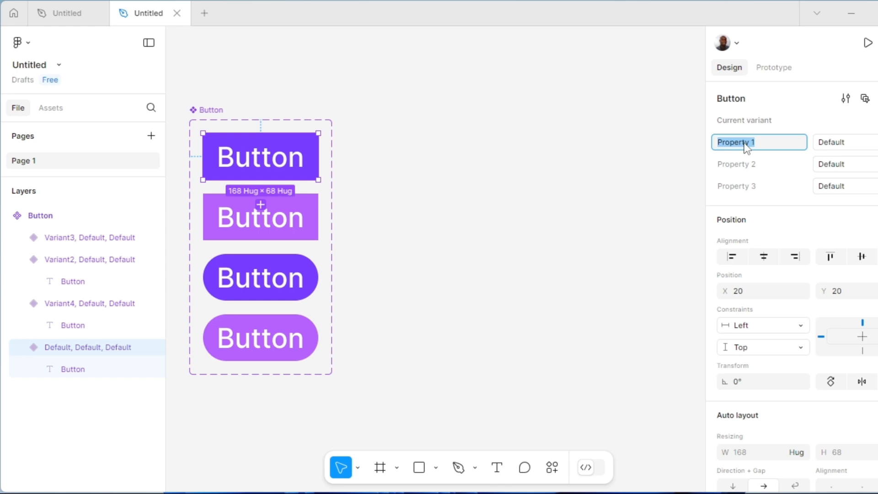
pyautogui.write('Color')
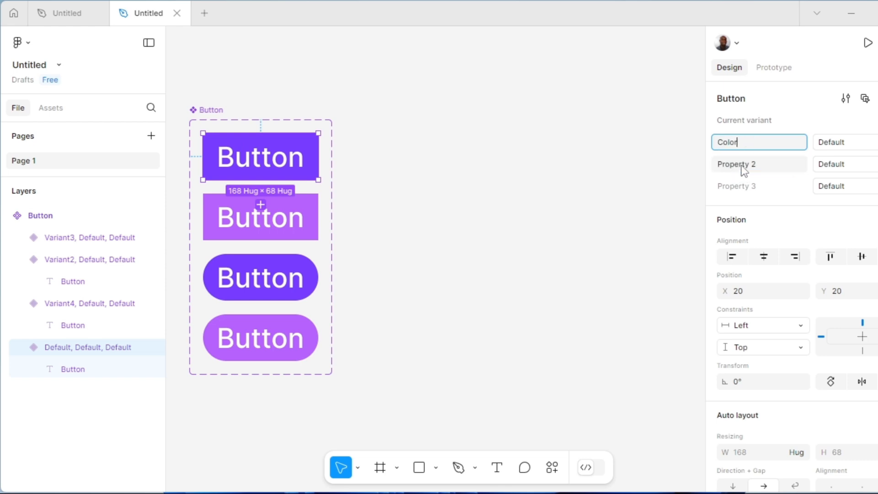
pyautogui.doubleClick(742, 165)
pyautogui.press('BackSpace')
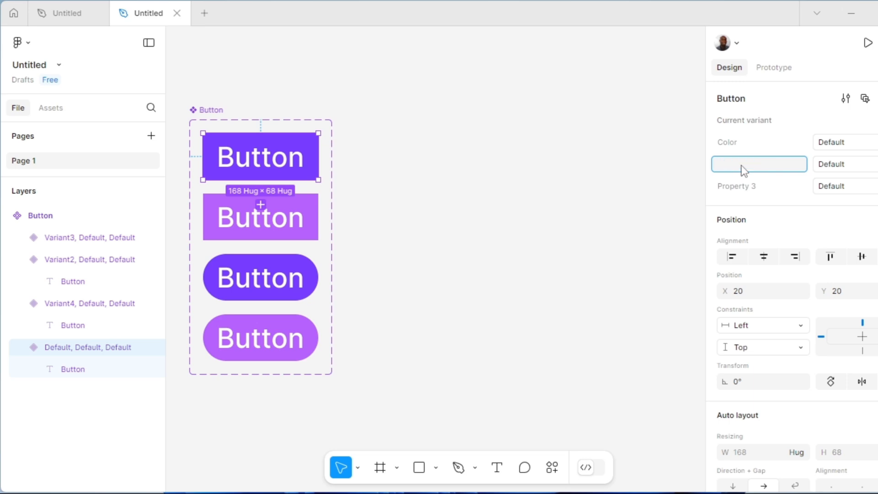
pyautogui.write('Rounded')
pyautogui.doubleClick(750, 185)
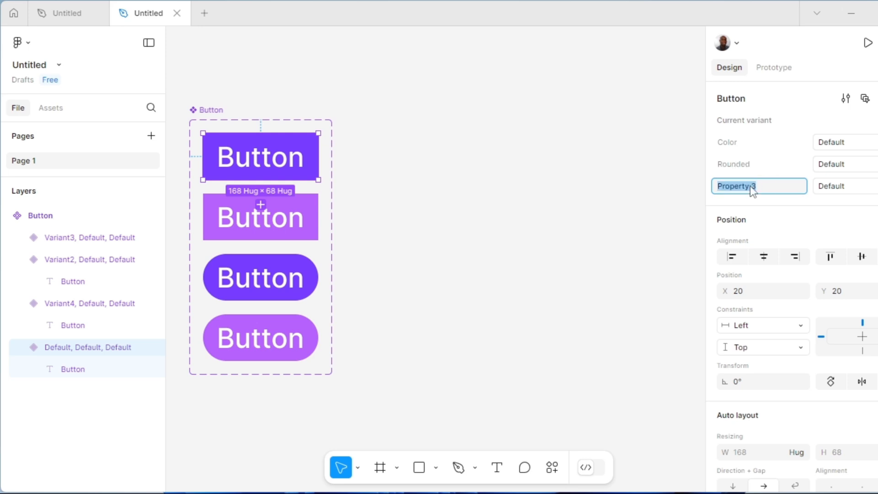
pyautogui.write('Icon')
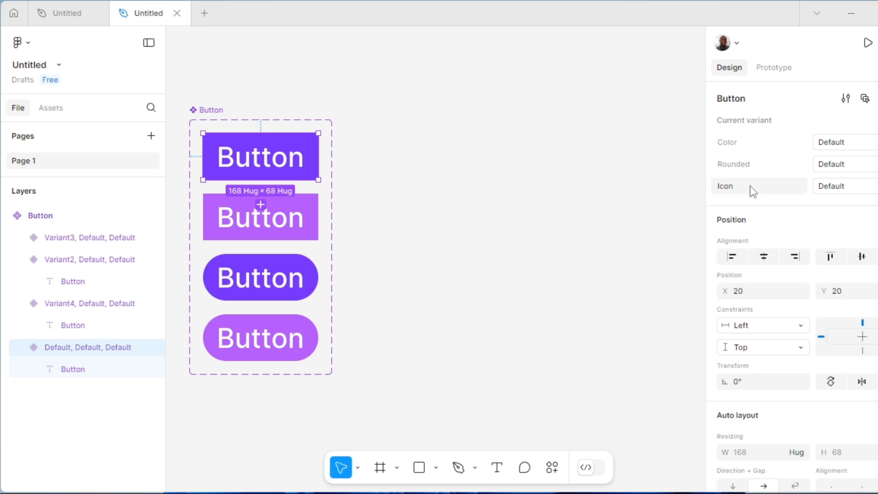
pyautogui.press('Return')
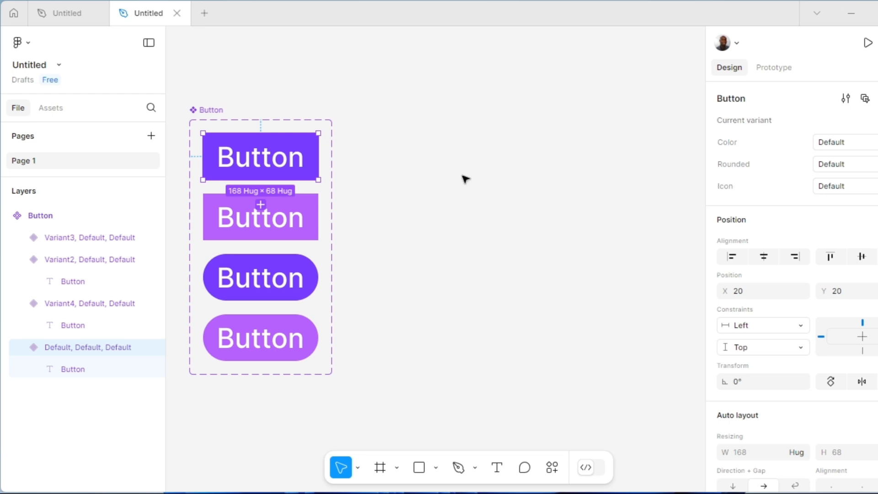
# - Set the Color property to Primary on the dark purple square variant and Secondary Color on the light purple square variant
pyautogui.click(835, 146)
pyautogui.press('Return')
pyautogui.click(320, 201)
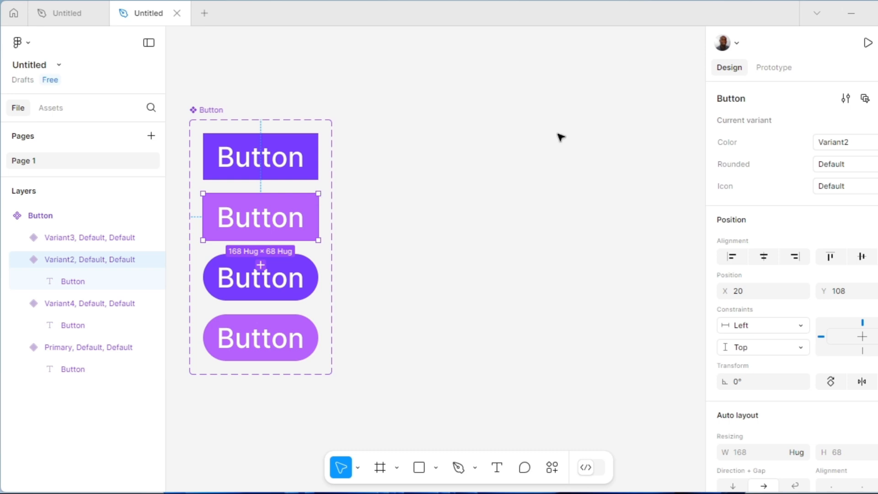
pyautogui.click(841, 143)
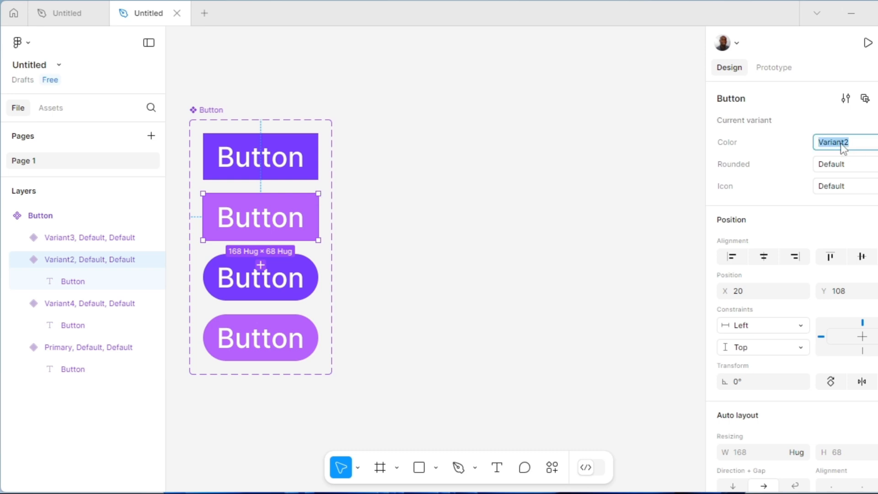
pyautogui.write('Secondary Color')
pyautogui.press('Return')
# - Assign the Color value Primary to the dark purple rounded variant and Secondary Color to the light purple rounded variant
pyautogui.click(311, 276)
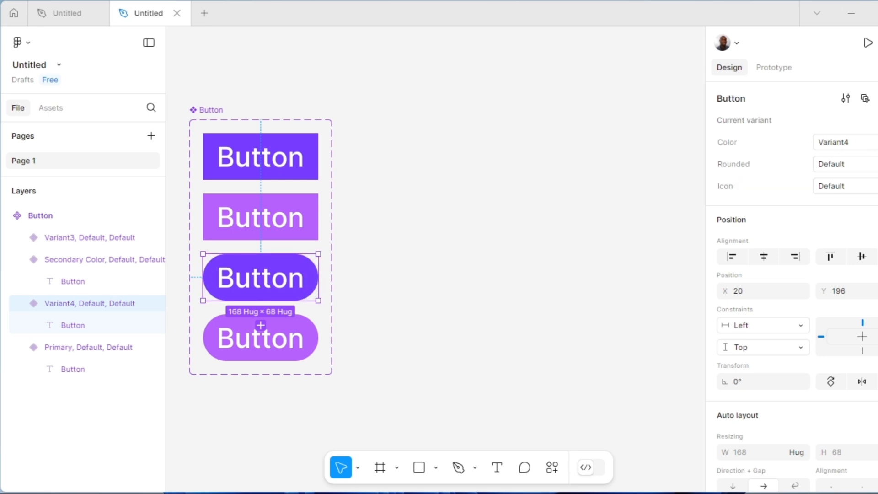
pyautogui.click(845, 141)
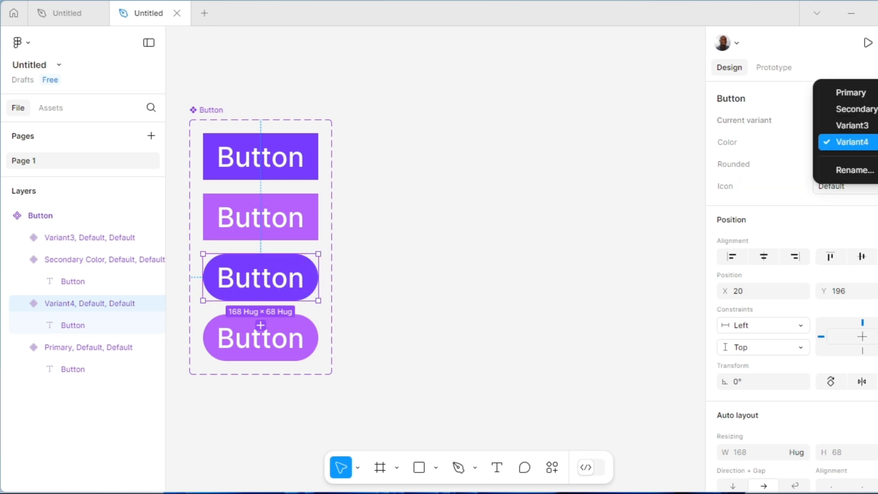
pyautogui.click(854, 92)
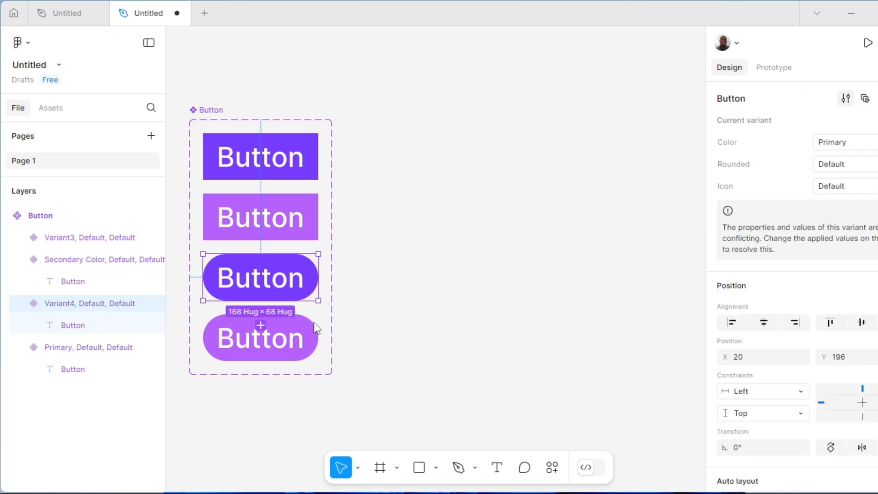
pyautogui.click(315, 334)
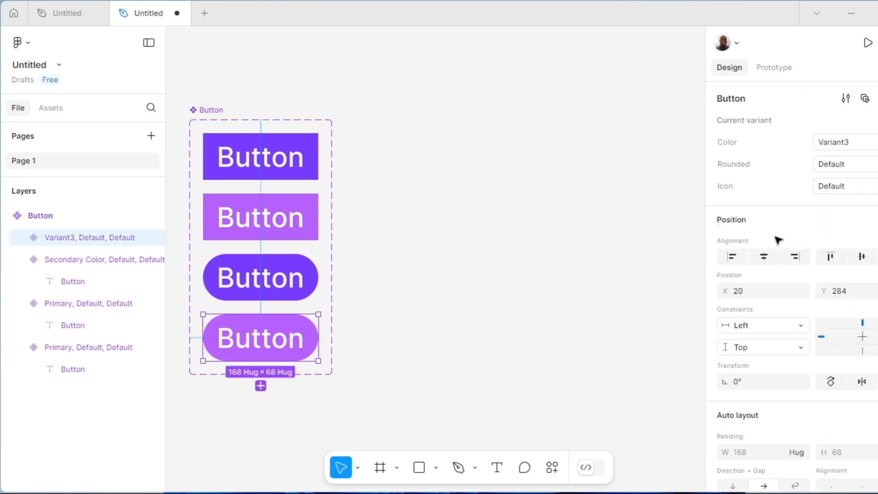
pyautogui.click(844, 142)
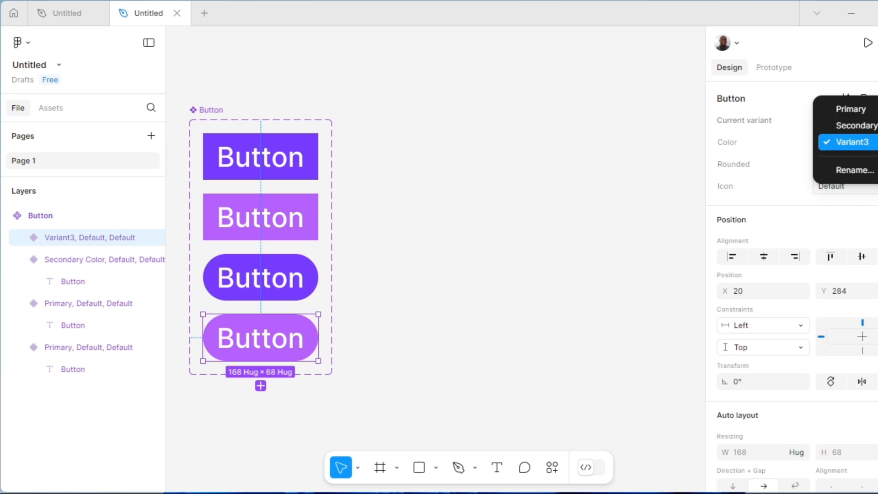
pyautogui.click(856, 125)
# - Set the Rounded property to False on both square button variants
pyautogui.click(313, 150)
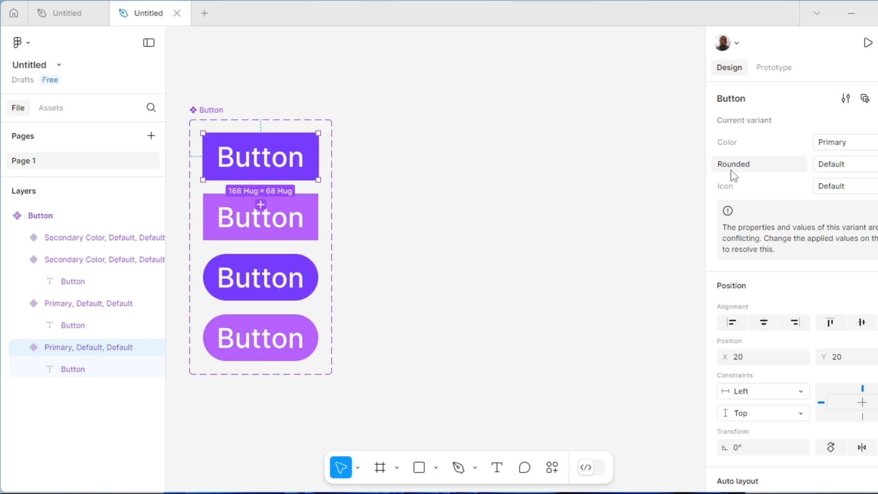
pyautogui.click(833, 164)
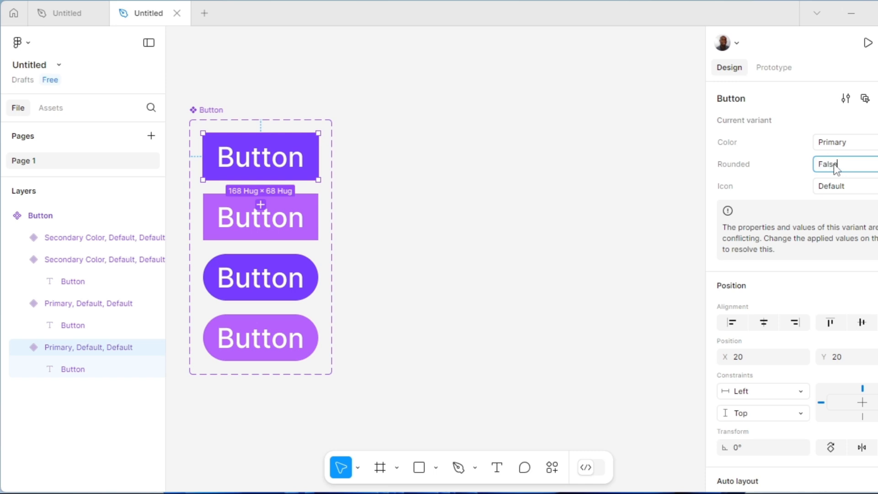
pyautogui.write('False')
pyautogui.press('Return')
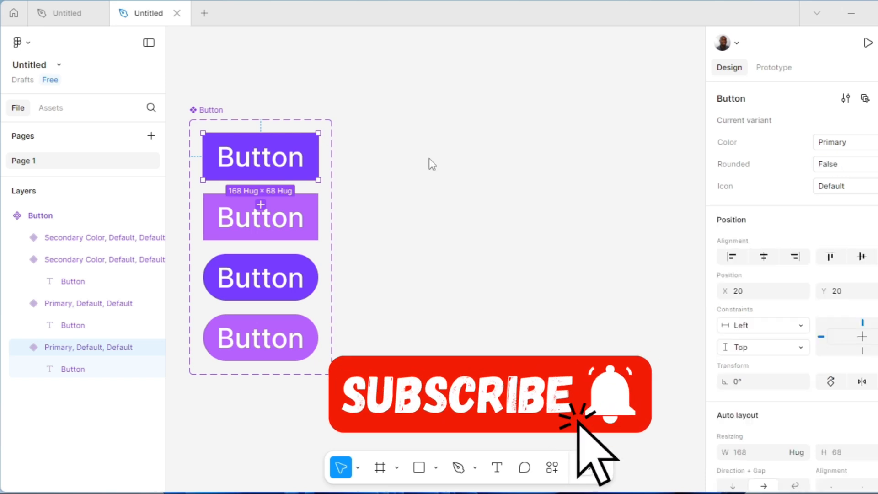
pyautogui.click(315, 206)
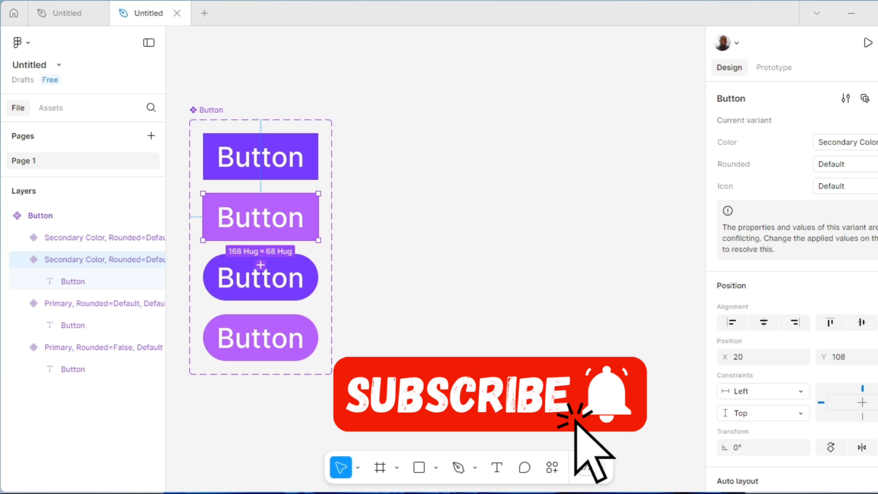
pyautogui.click(845, 164)
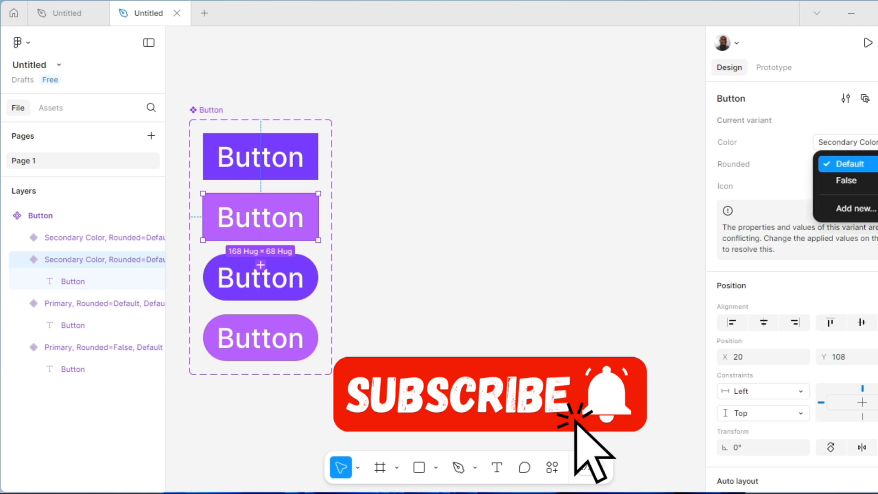
pyautogui.click(845, 187)
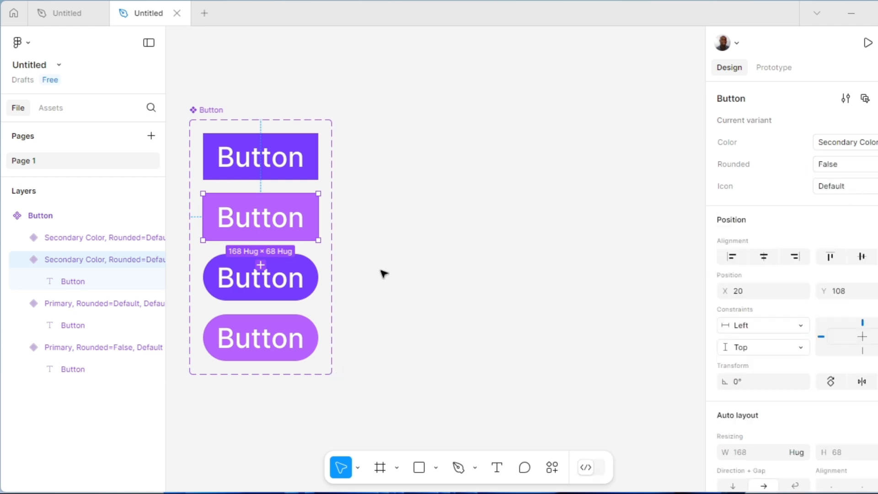
# - Set the Rounded property to True on both rounded button variants
pyautogui.click(310, 268)
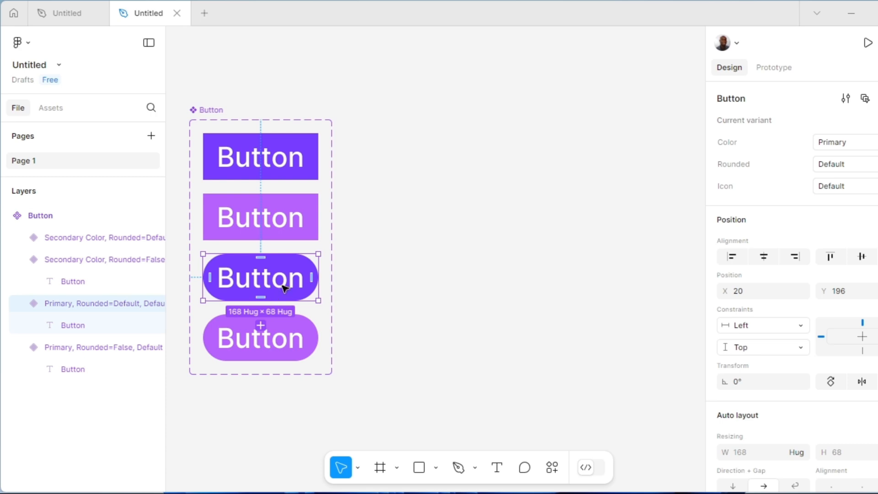
pyautogui.click(835, 169)
pyautogui.press('Return')
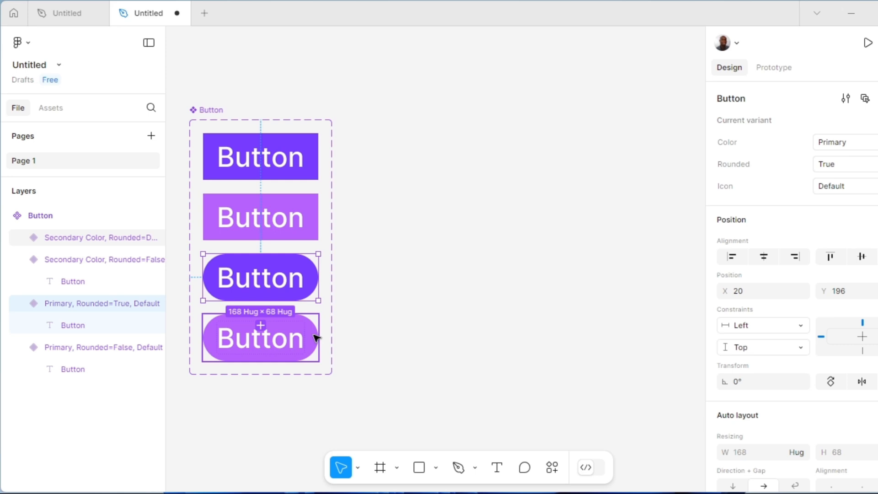
pyautogui.click(315, 337)
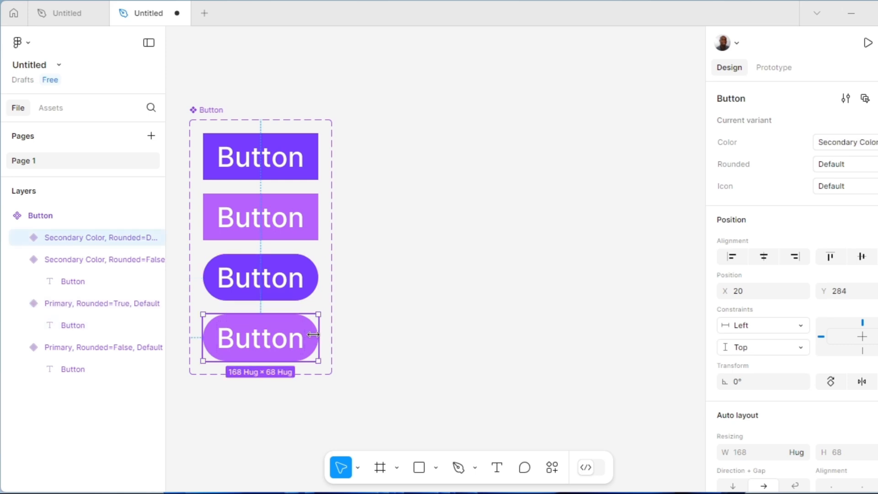
pyautogui.click(846, 164)
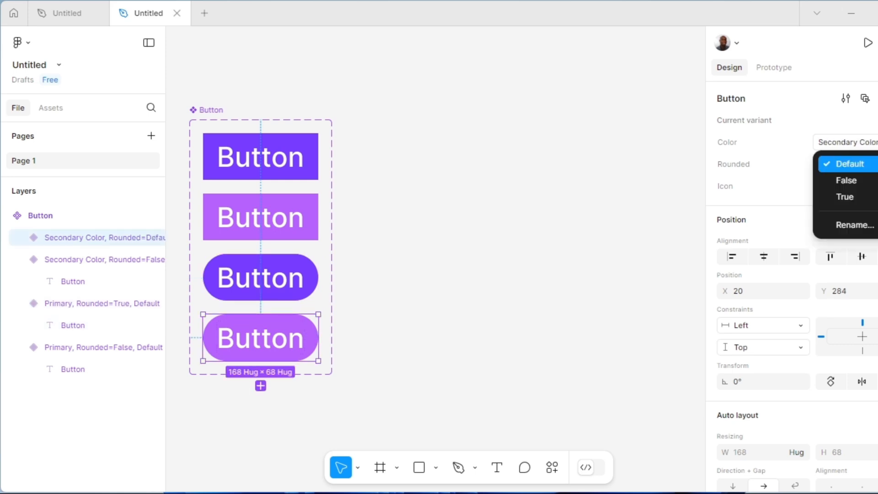
pyautogui.click(856, 198)
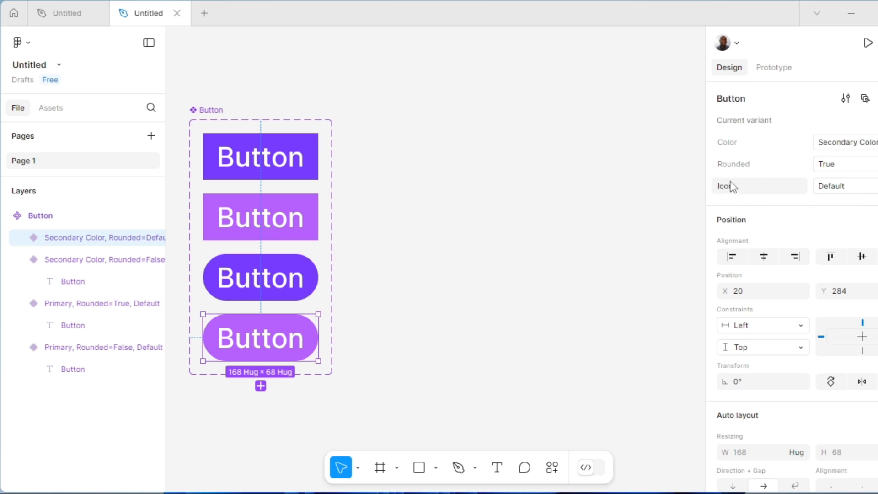
# - Set the Icon property to False on all four button variants at once
pyautogui.click(293, 163)
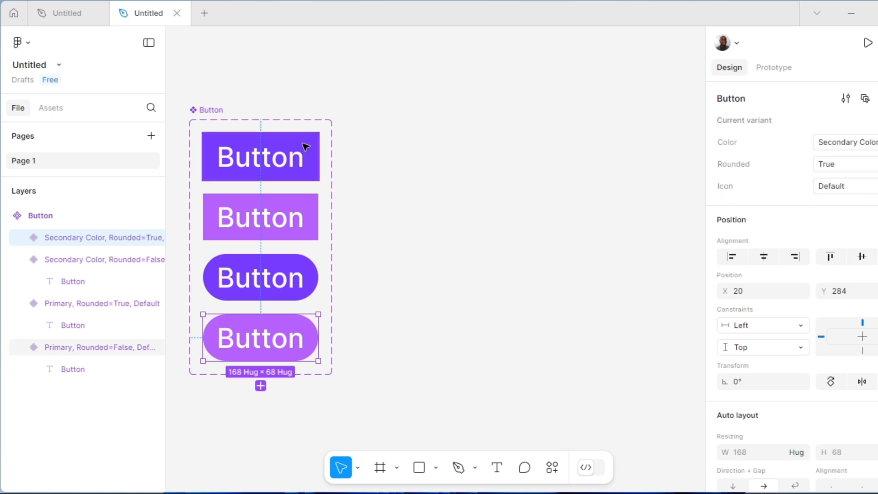
pyautogui.keyDown('shift'); pyautogui.click(316, 216); pyautogui.keyUp('shift')
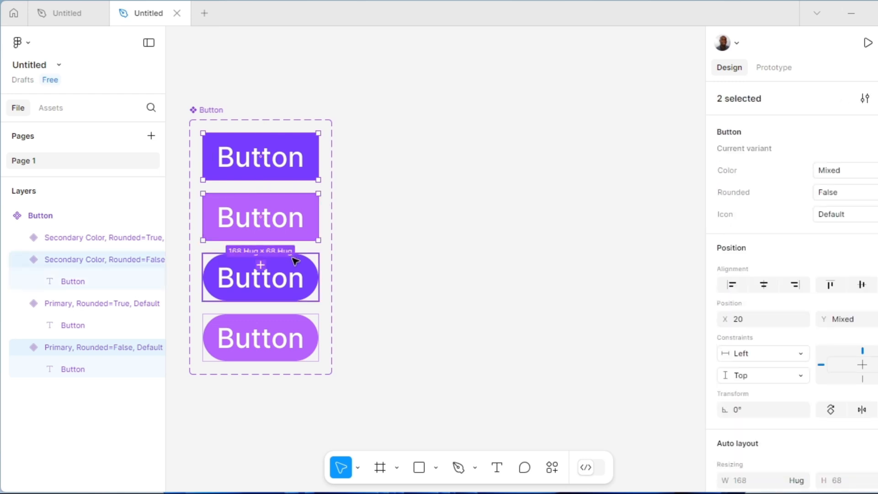
pyautogui.keyDown('shift'); pyautogui.click(295, 261); pyautogui.keyUp('shift')
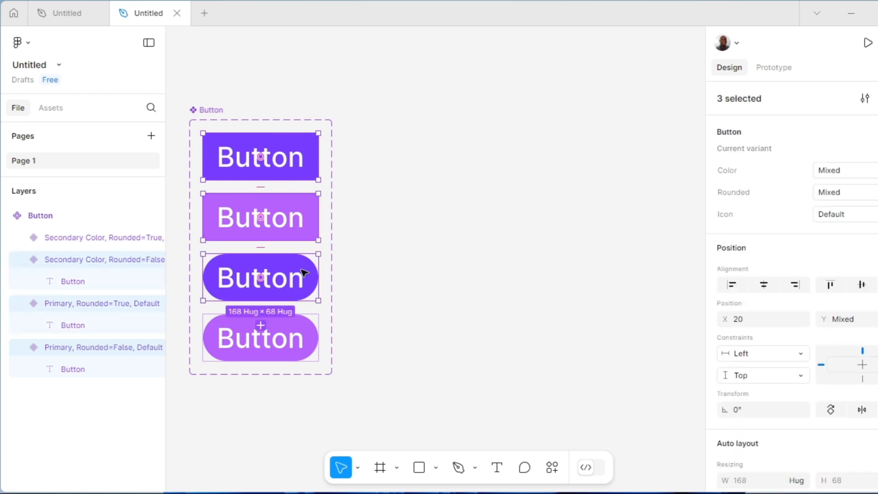
pyautogui.keyDown('shift'); pyautogui.click(319, 331); pyautogui.keyUp('shift')
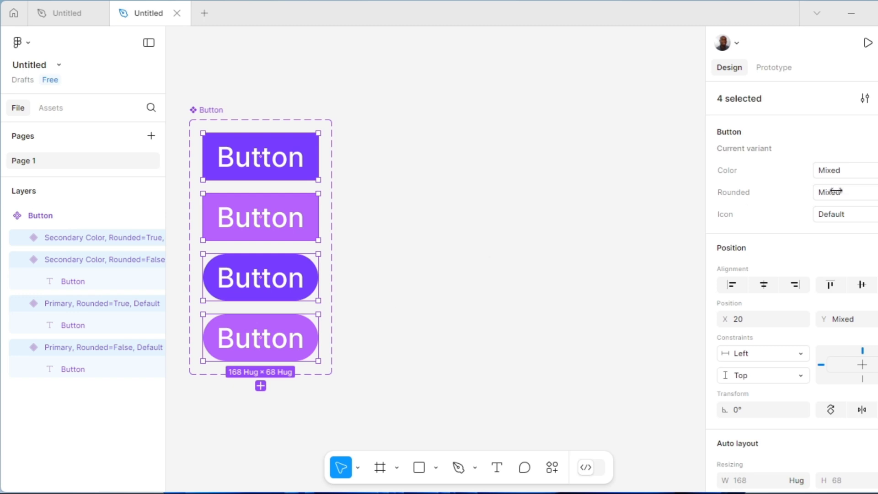
pyautogui.click(829, 223)
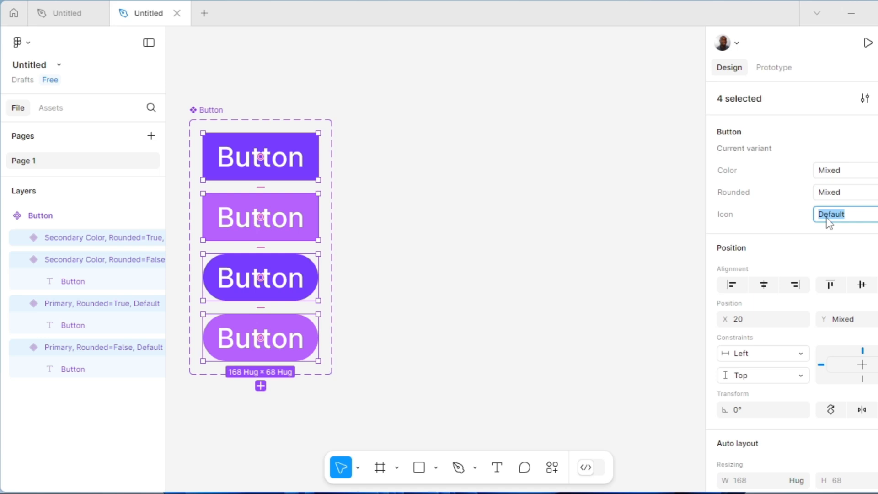
pyautogui.write('False')
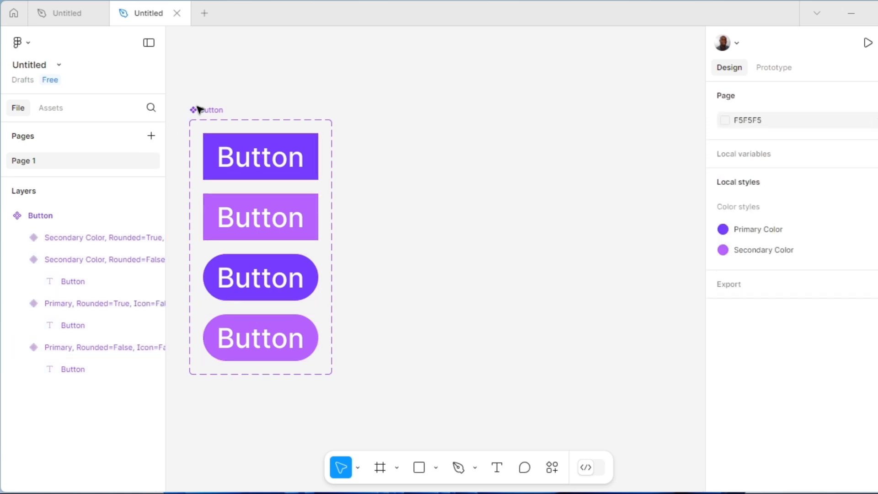
# - Widen the Button component set frame to about 539, leaving empty space beside the variants
pyautogui.click(203, 111)
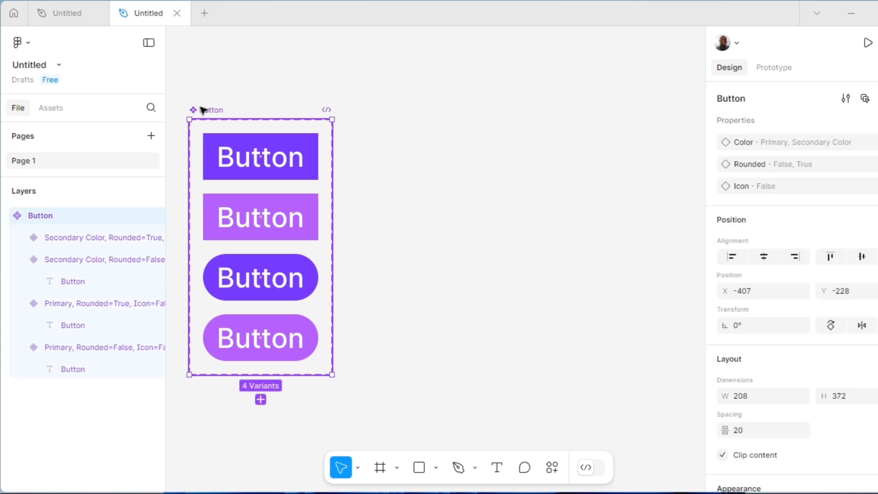
pyautogui.moveTo(327, 182); pyautogui.dragTo(558, 166)
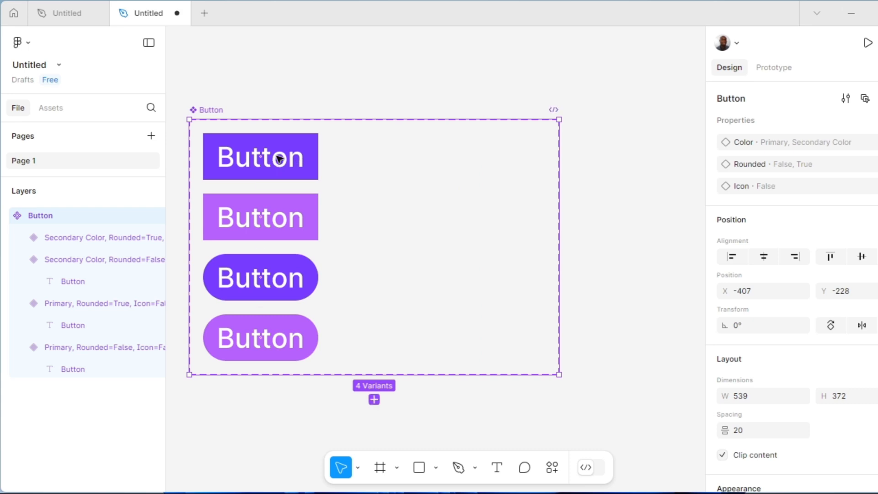
# - Duplicate all four button variants together into a second column at X 231 within the Button component set
pyautogui.click(306, 148)
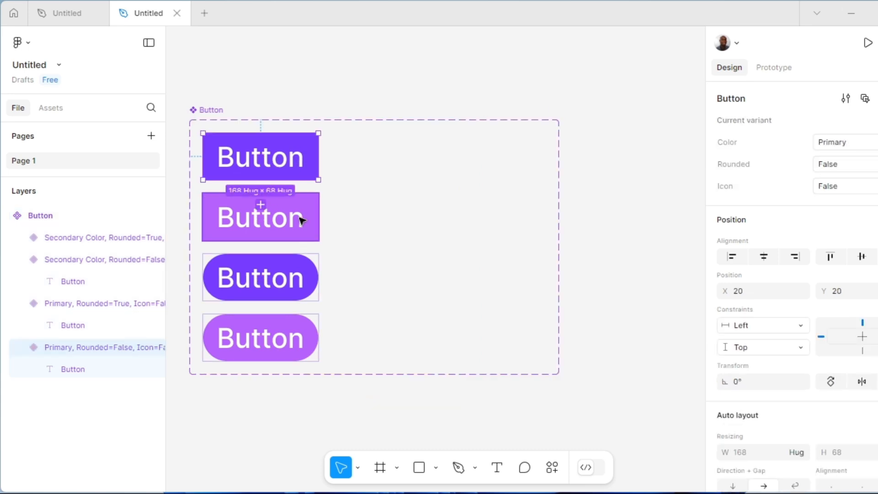
pyautogui.keyDown('shift'); pyautogui.click(302, 221); pyautogui.keyUp('shift')
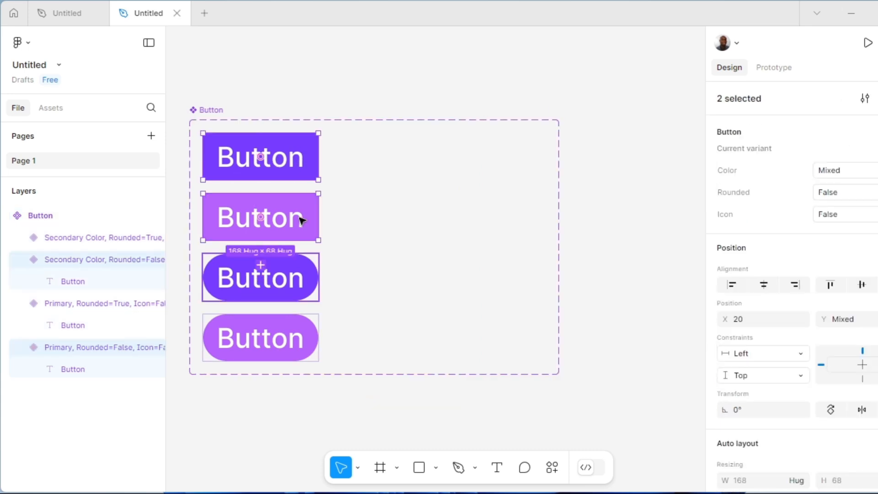
pyautogui.keyDown('shift'); pyautogui.click(294, 297); pyautogui.keyUp('shift')
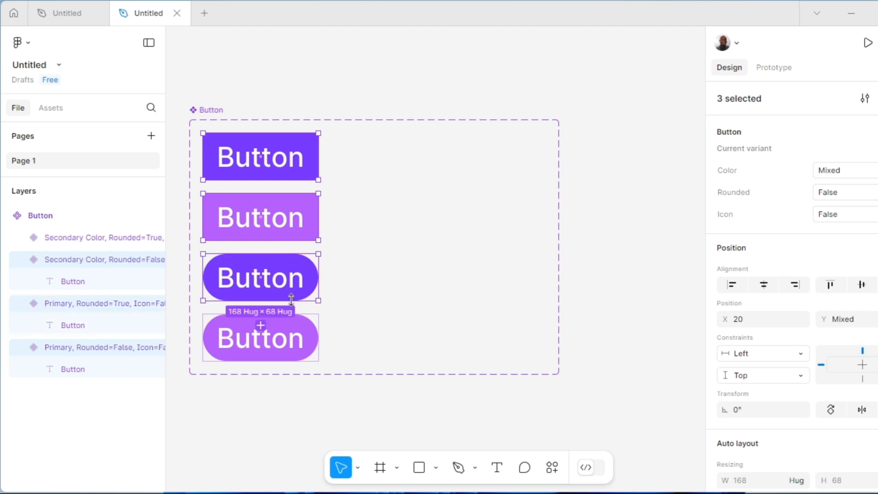
pyautogui.keyDown('shift'); pyautogui.click(315, 338); pyautogui.keyUp('shift')
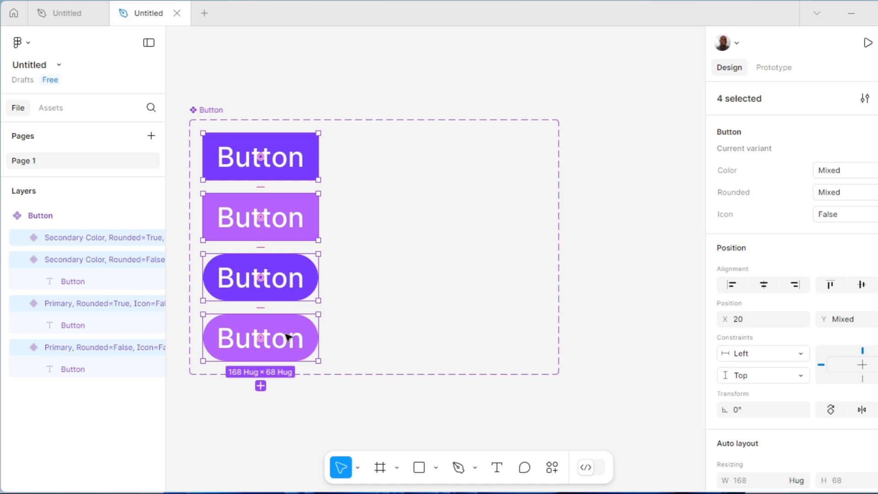
pyautogui.moveTo(293, 328); pyautogui.dragTo(442, 338)
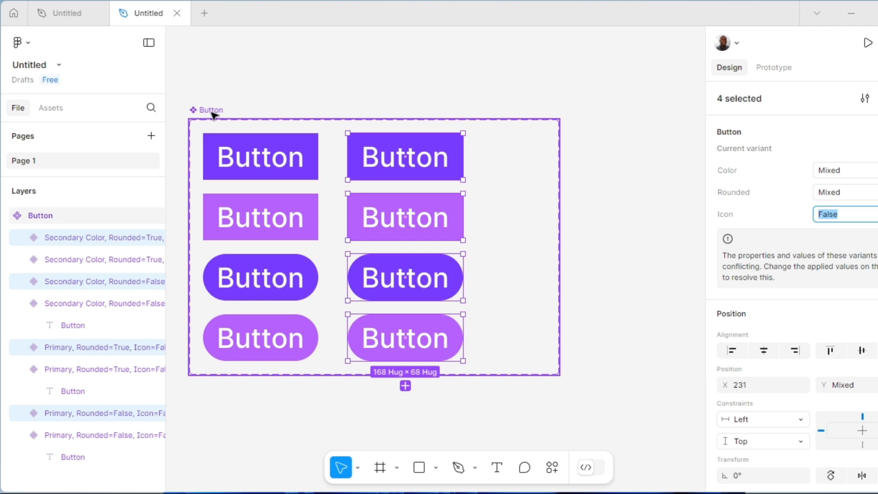
# - Narrow the Button component set frame to a width of 419, leaving 20 beside the second column
pyautogui.click(212, 113)
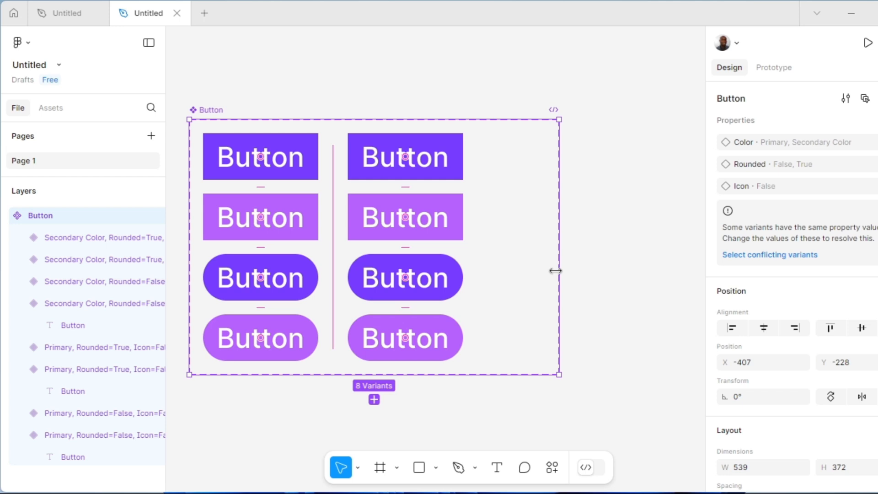
pyautogui.moveTo(555, 271); pyautogui.dragTo(478, 270)
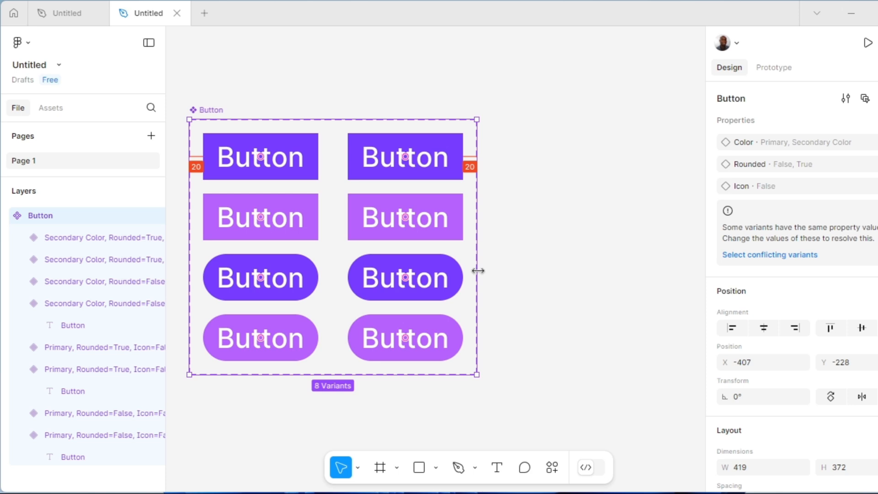
pyautogui.click(505, 243)
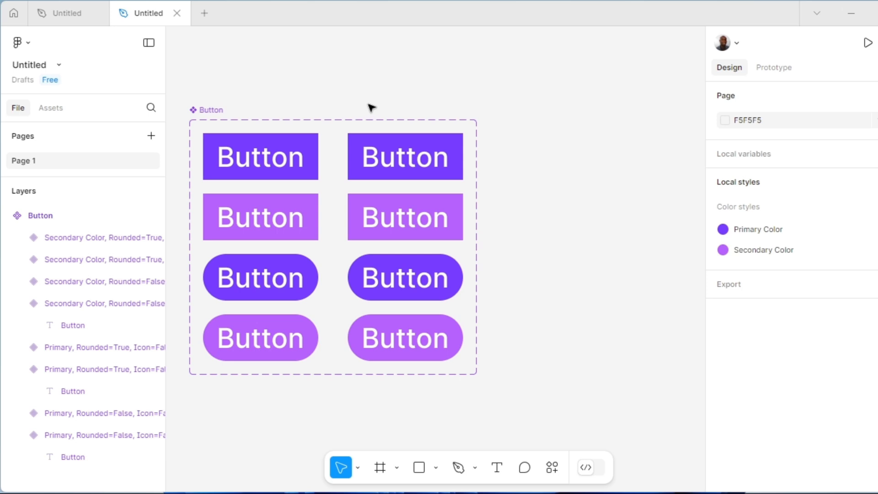
# - Insert the arrow-right icon with the Font Awesome Icons plugin
pyautogui.rightClick(547, 165)
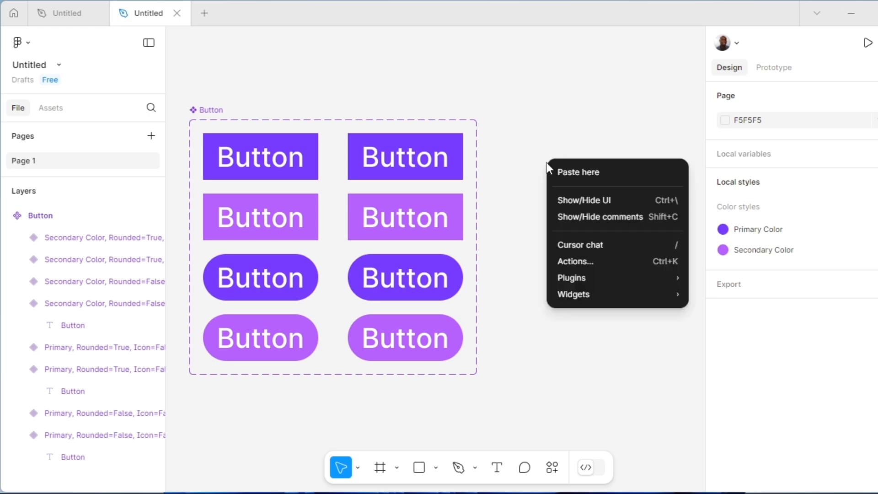
pyautogui.moveTo(579, 277)
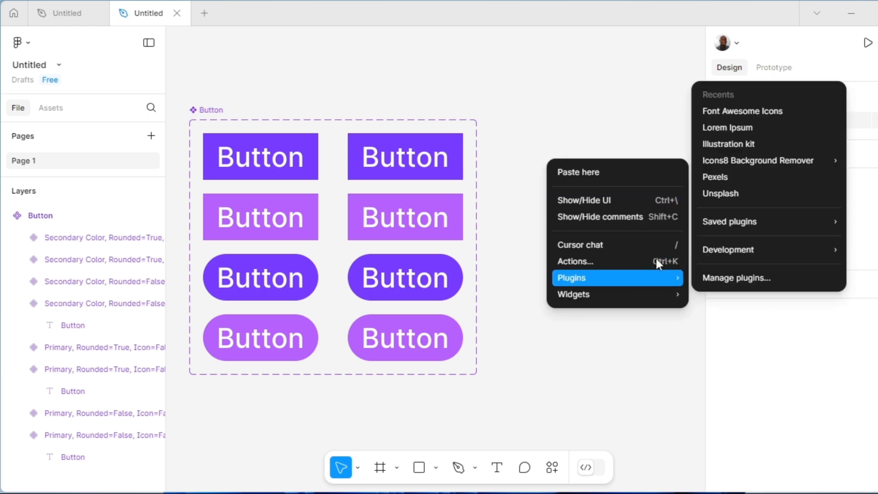
pyautogui.click(732, 116)
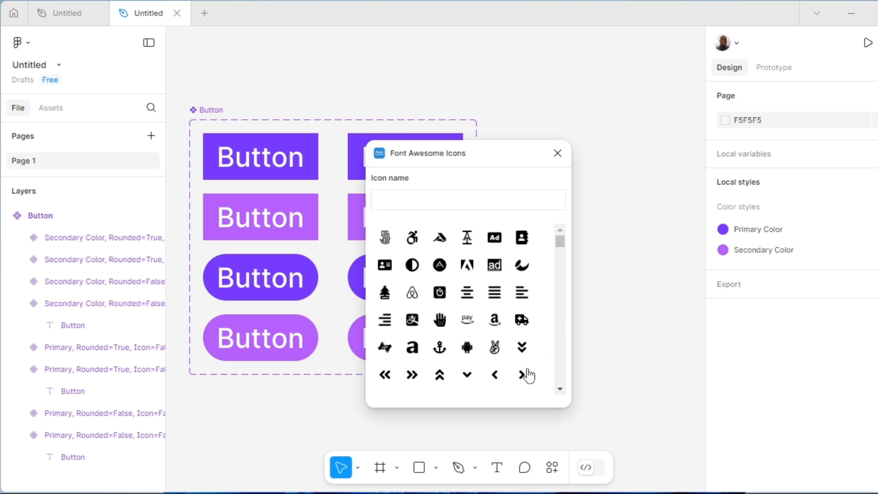
pyautogui.scroll(-2, 526, 371)
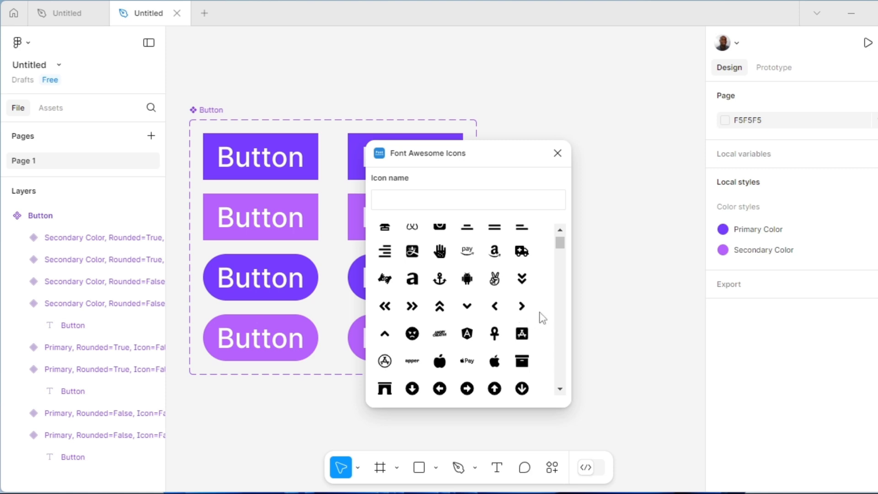
pyautogui.scroll(-2, 543, 318)
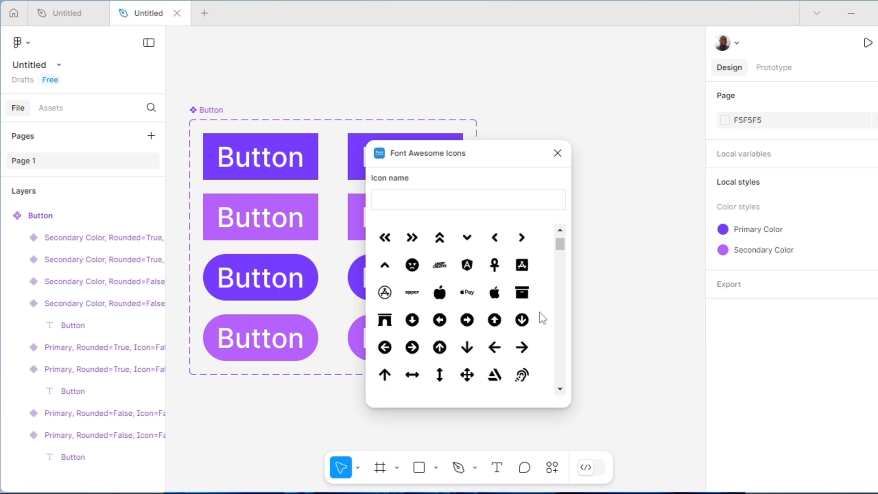
pyautogui.click(522, 348)
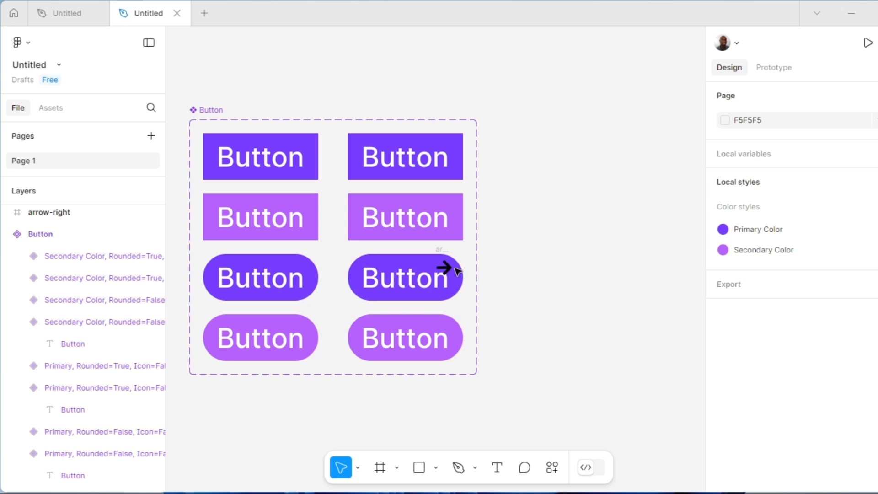
# - Move the arrow vector out of its arrow-right frame onto the empty canvas and delete the leftover frame
pyautogui.moveTo(446, 270); pyautogui.dragTo(565, 271)
pyautogui.press('Escape')
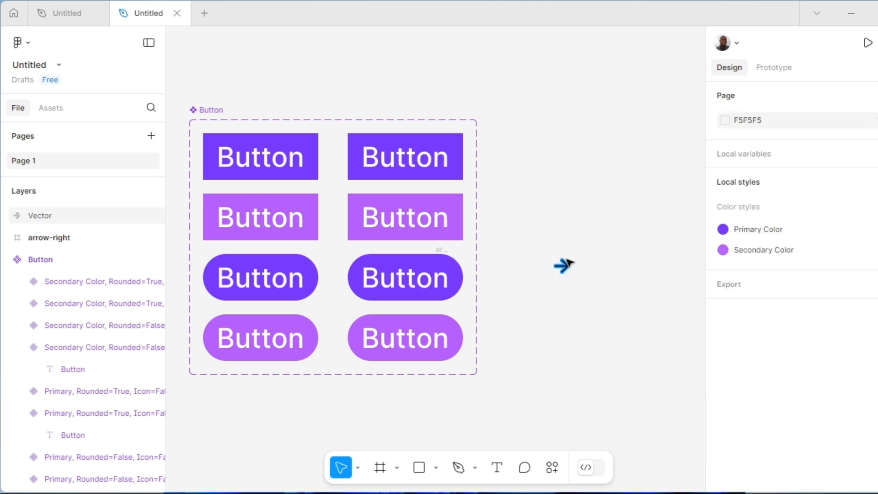
pyautogui.click(445, 259)
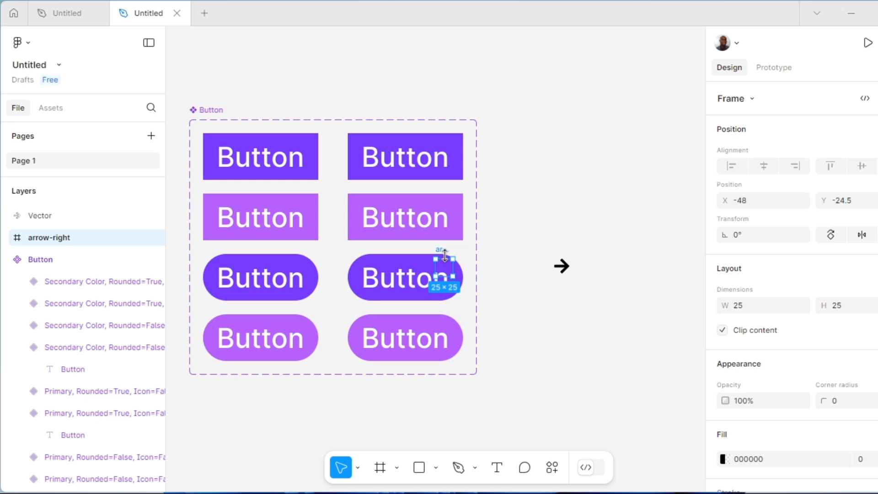
pyautogui.press('Delete')
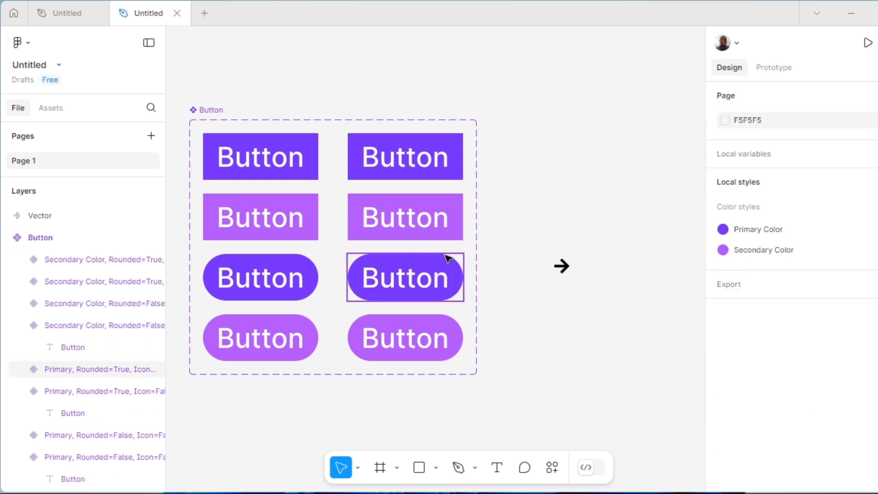
# - Place the arrow after the text in the second-column square primary button and set its fill to white, FFFFFF
pyautogui.click(565, 274)
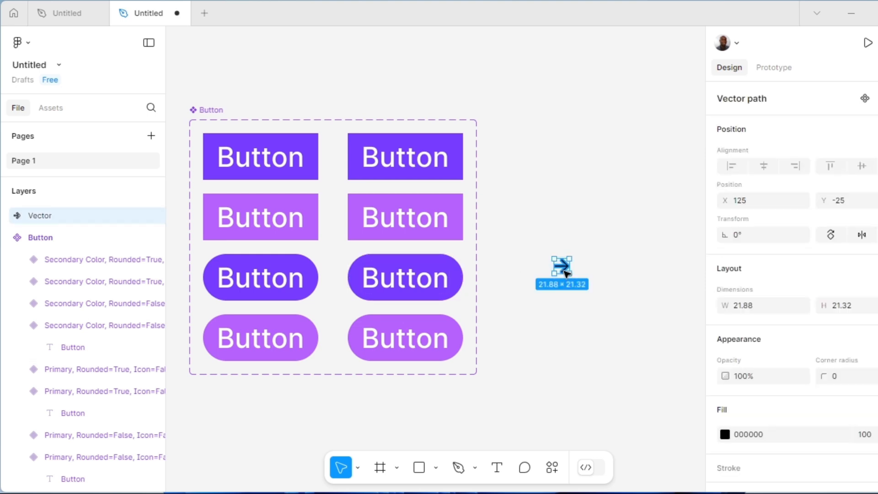
pyautogui.moveTo(566, 273); pyautogui.dragTo(464, 156)
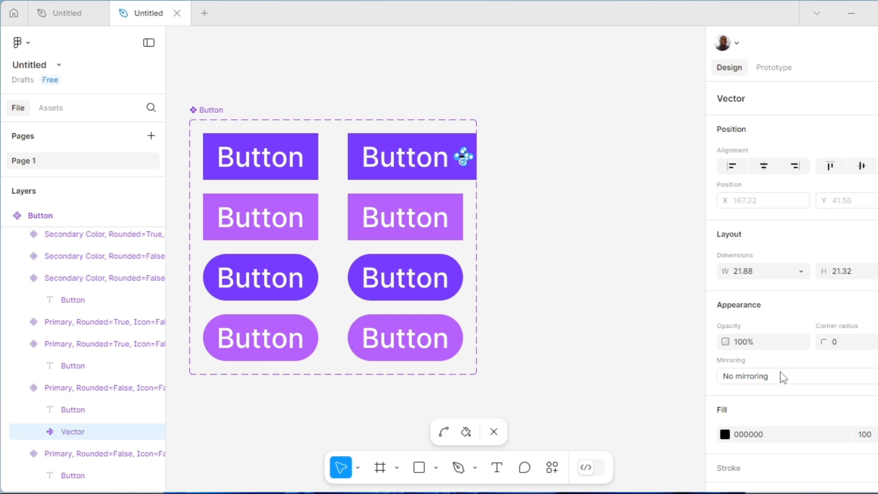
pyautogui.scroll(-2, 780, 372)
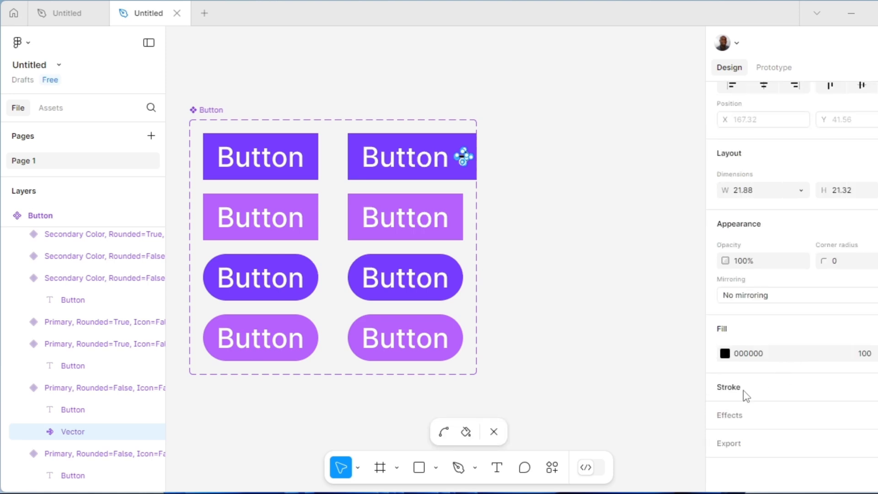
pyautogui.click(724, 353)
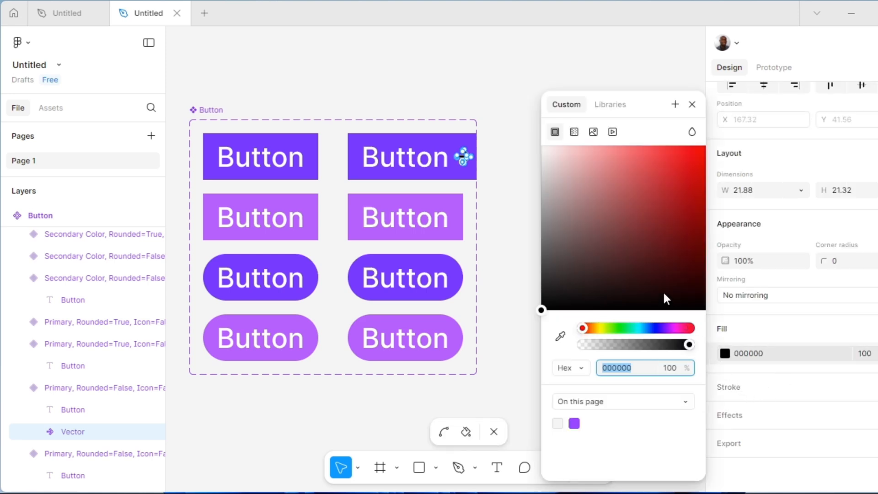
pyautogui.click(556, 155)
pyautogui.moveTo(526, 137); pyautogui.dragTo(504, 117)
pyautogui.click(503, 117)
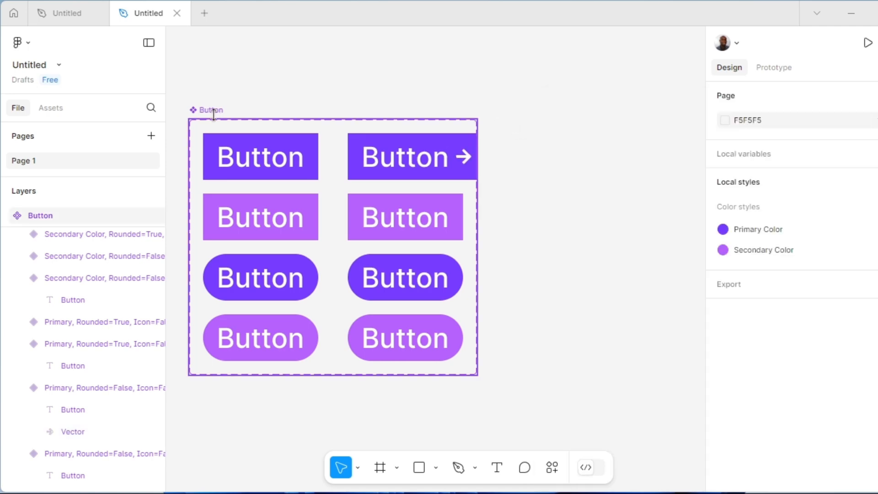
# - Widen the Button component set frame to 451 so it encloses the button with the arrow
pyautogui.click(214, 112)
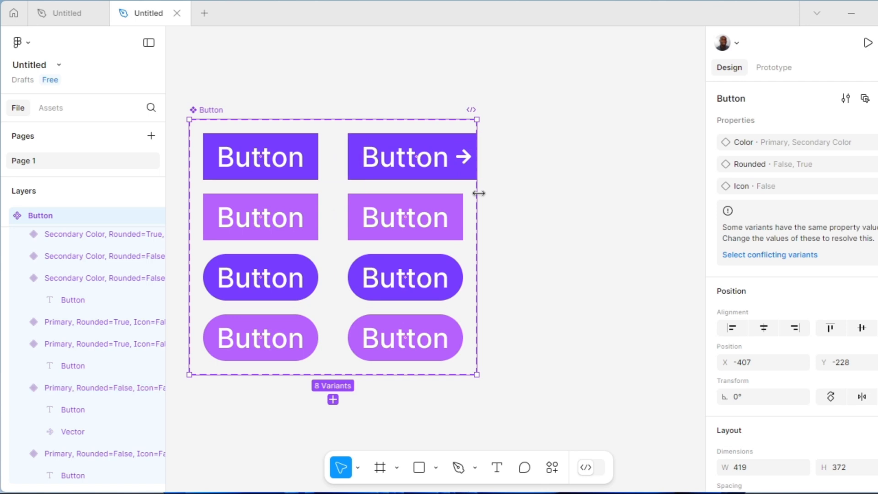
pyautogui.moveTo(478, 192); pyautogui.dragTo(496, 197)
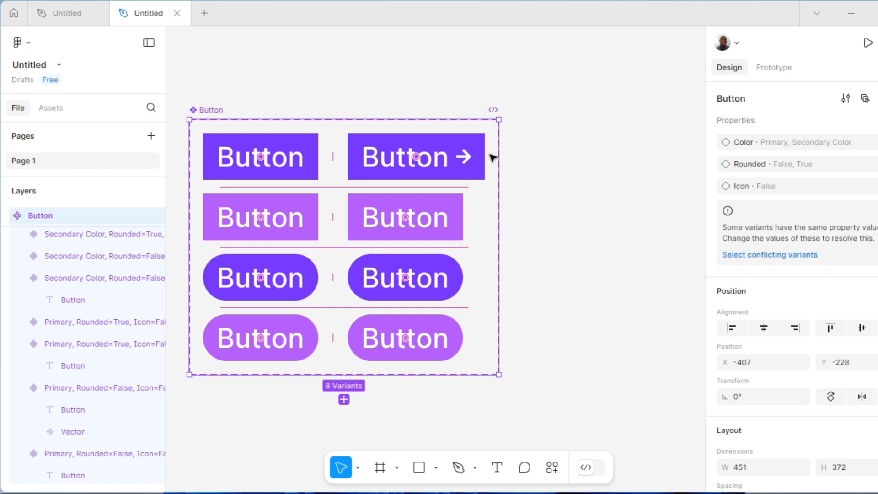
# - Copy the white arrow into the other three second-column buttons, placing it after the text in each
pyautogui.keyDown('ctrl'); pyautogui.click(465, 156); pyautogui.keyUp('ctrl')
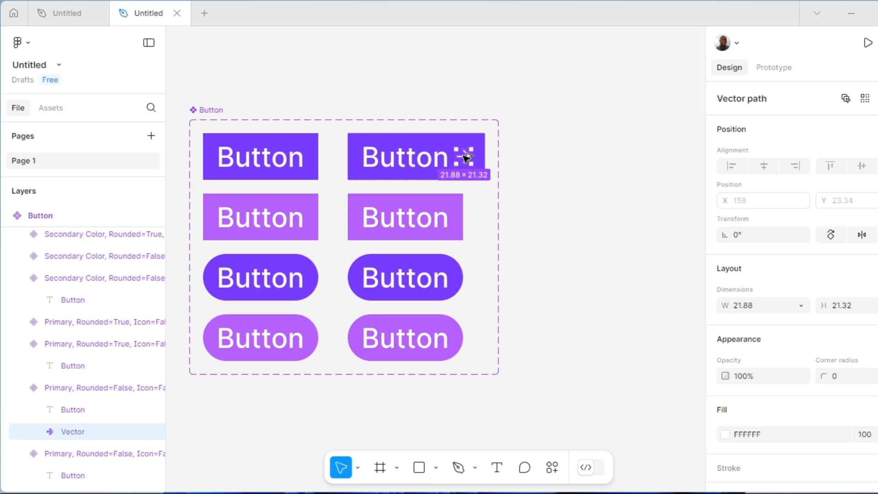
pyautogui.moveTo(465, 158); pyautogui.dragTo(453, 221)
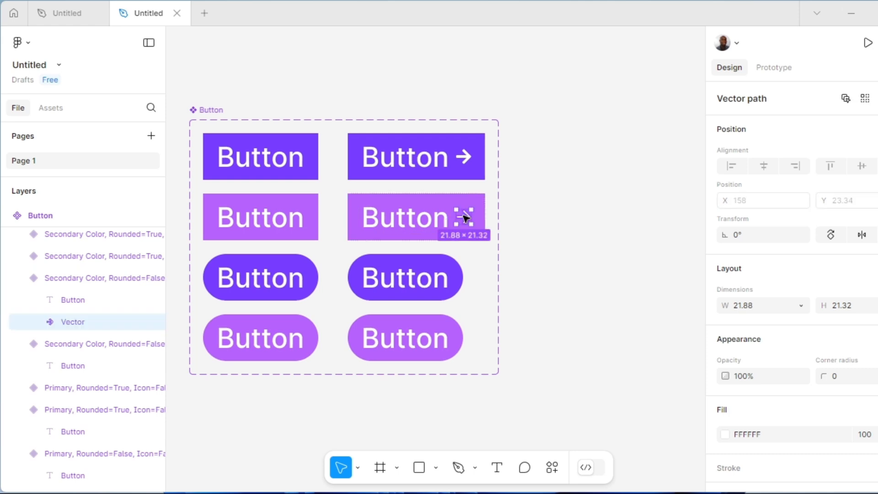
pyautogui.moveTo(465, 218); pyautogui.dragTo(526, 273)
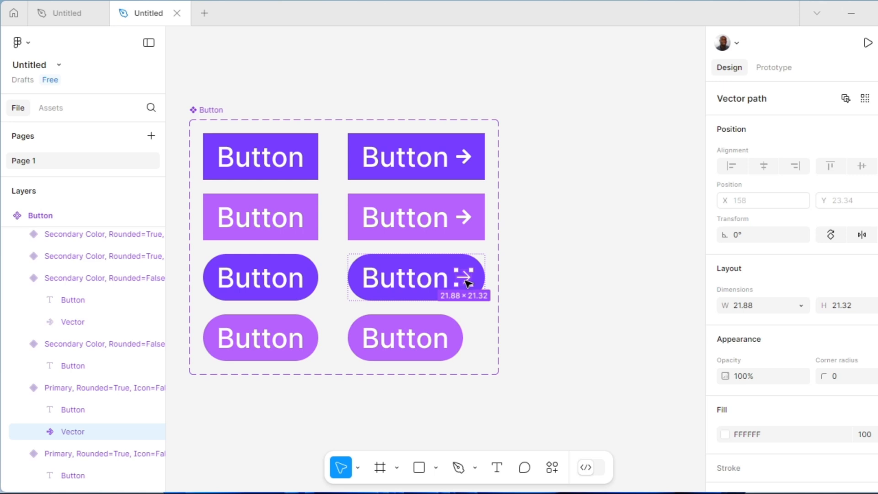
pyautogui.moveTo(467, 283); pyautogui.dragTo(451, 349)
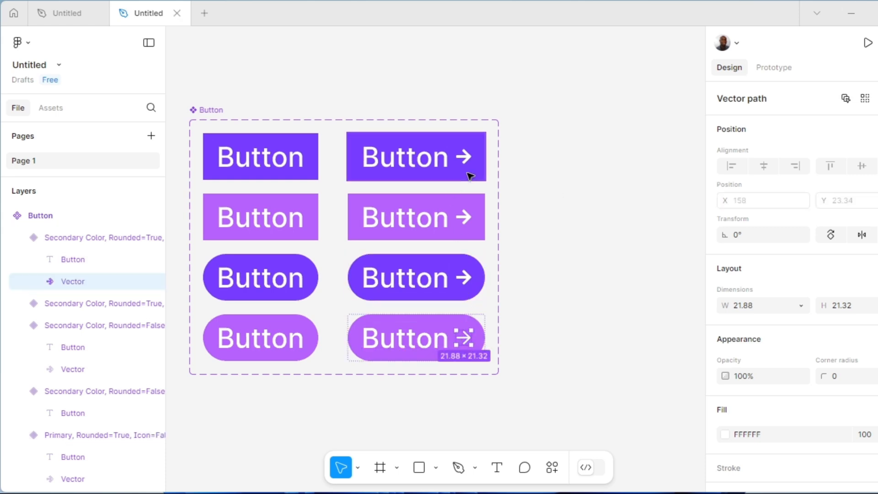
# - Set the Icon property to True on the square primary button with the arrow
pyautogui.click(357, 137)
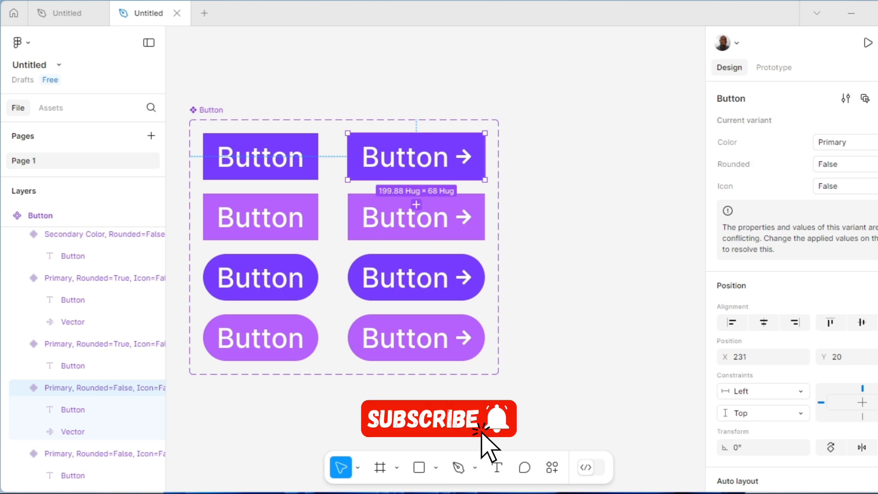
pyautogui.click(829, 188)
pyautogui.write('True')
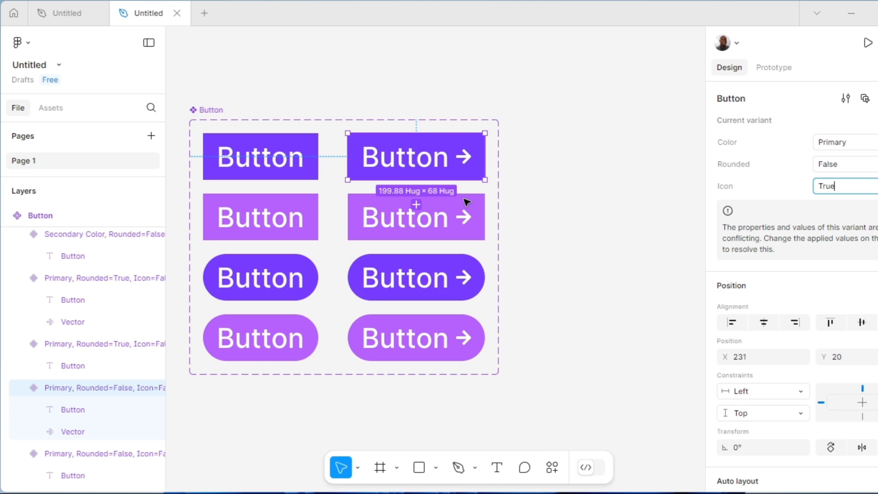
pyautogui.press('Return')
pyautogui.press('Escape')
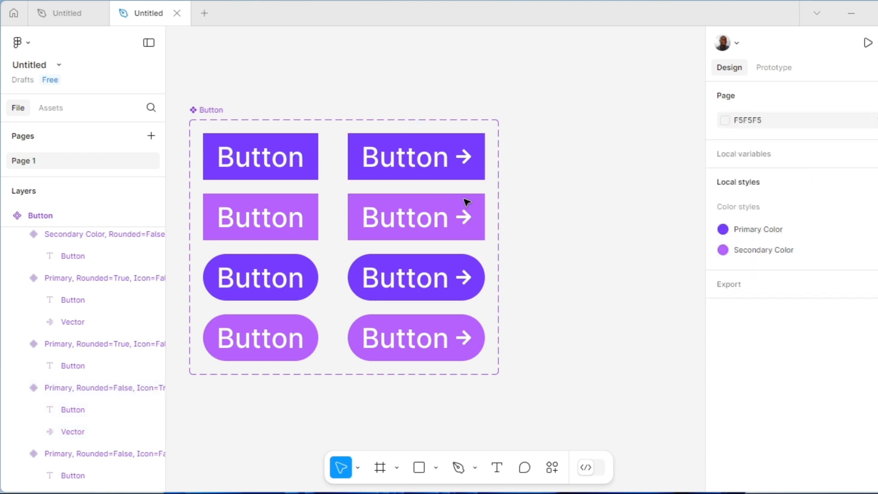
# - Set the Icon property to True on the remaining three second-column buttons with arrows
pyautogui.click(467, 201)
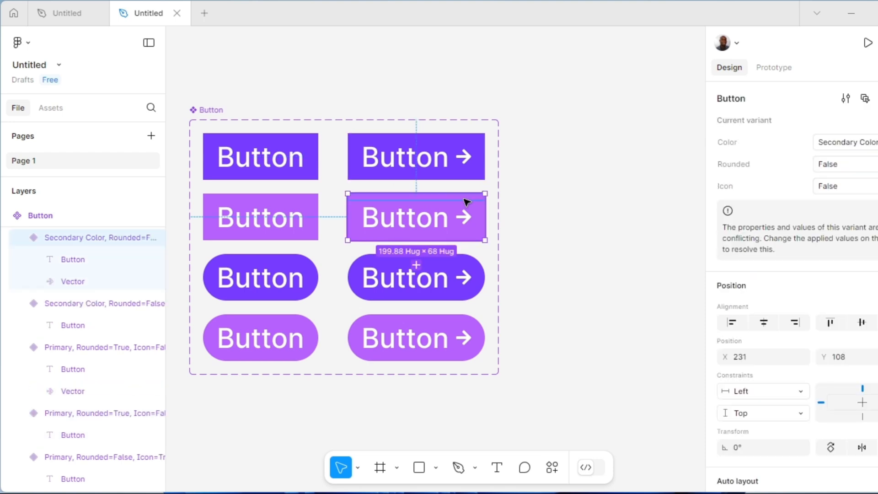
pyautogui.keyDown('shift'); pyautogui.click(481, 280); pyautogui.keyUp('shift')
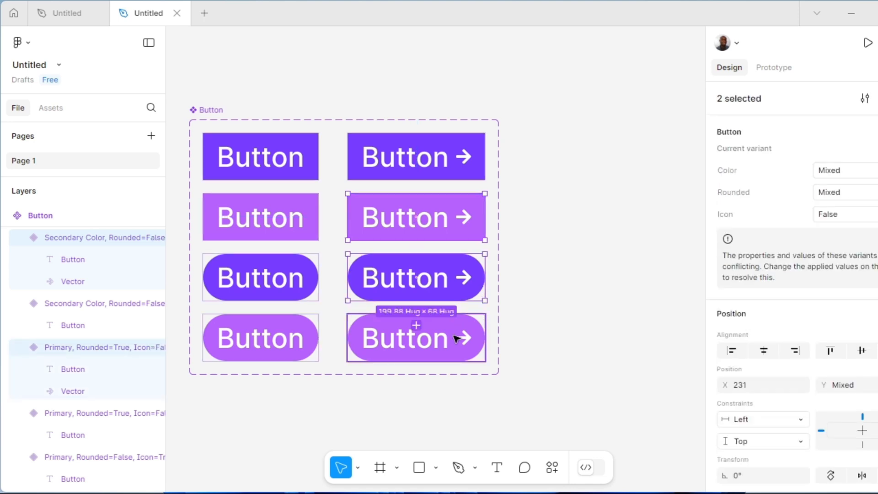
pyautogui.keyDown('shift'); pyautogui.click(474, 326); pyautogui.keyUp('shift')
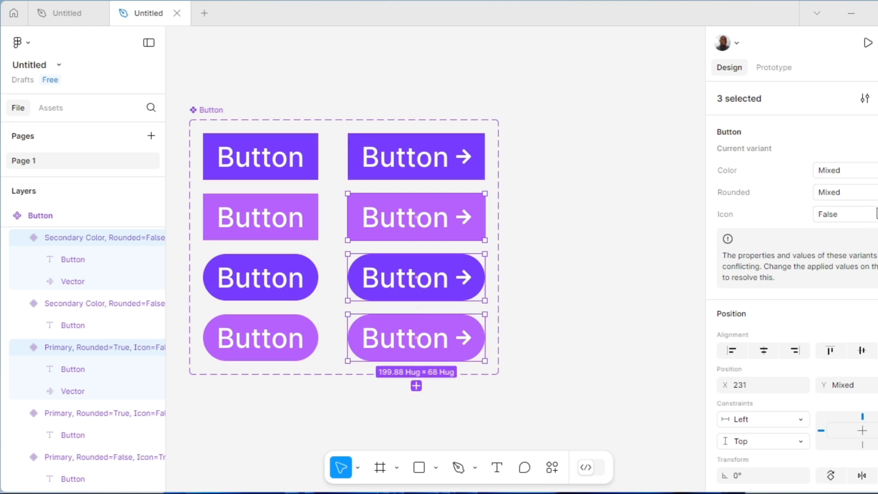
pyautogui.click(859, 214)
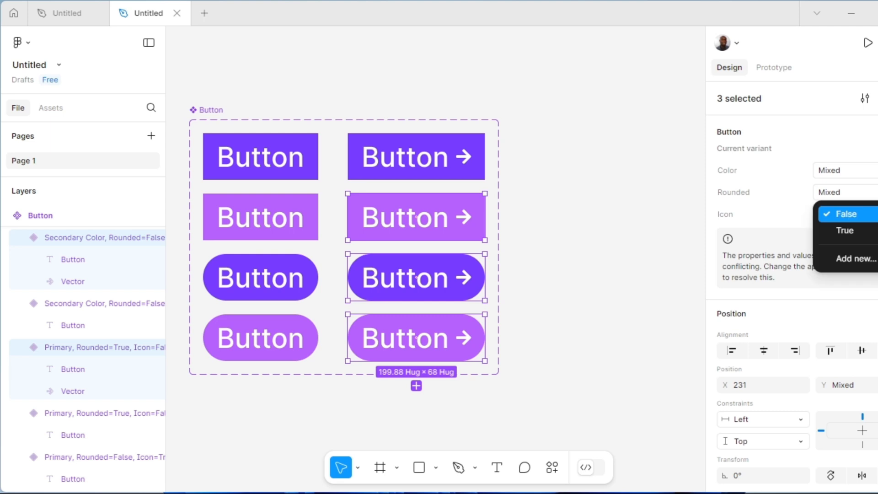
pyautogui.click(853, 235)
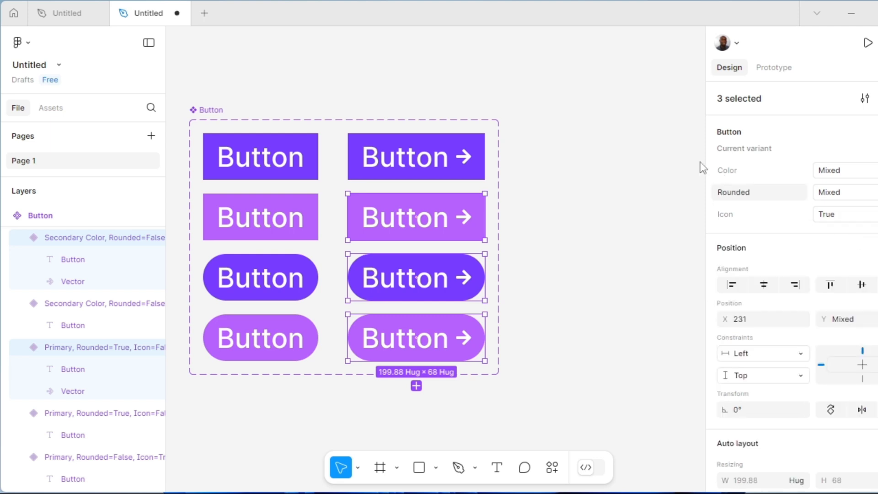
pyautogui.click(602, 178)
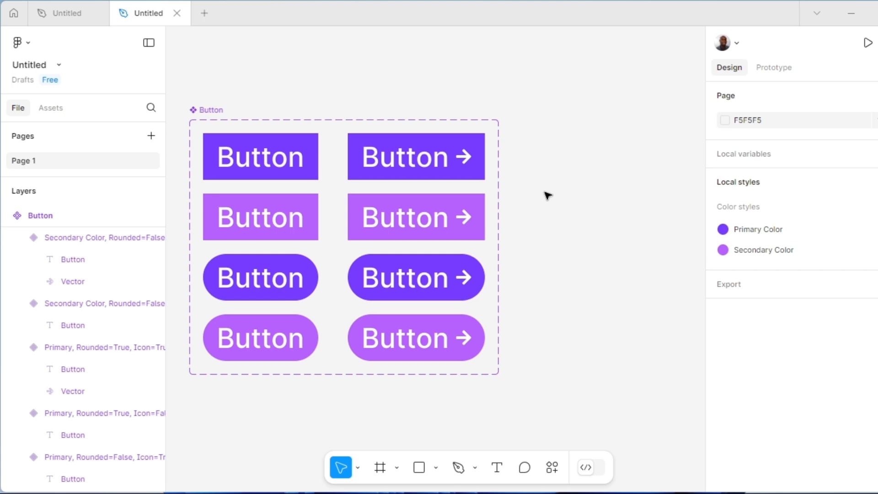
# - Place an instance of the Button component from the file's assets on the empty canvas beside the component set
pyautogui.click(51, 108)
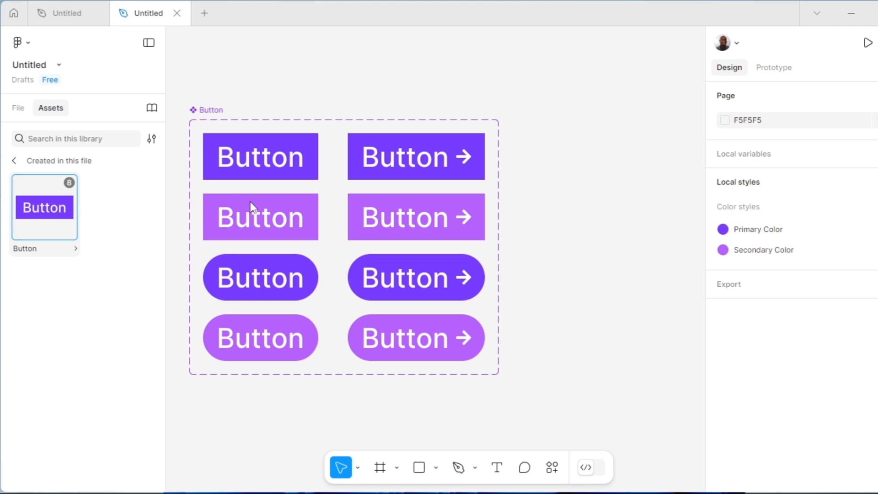
pyautogui.moveTo(597, 237); pyautogui.dragTo(593, 243)
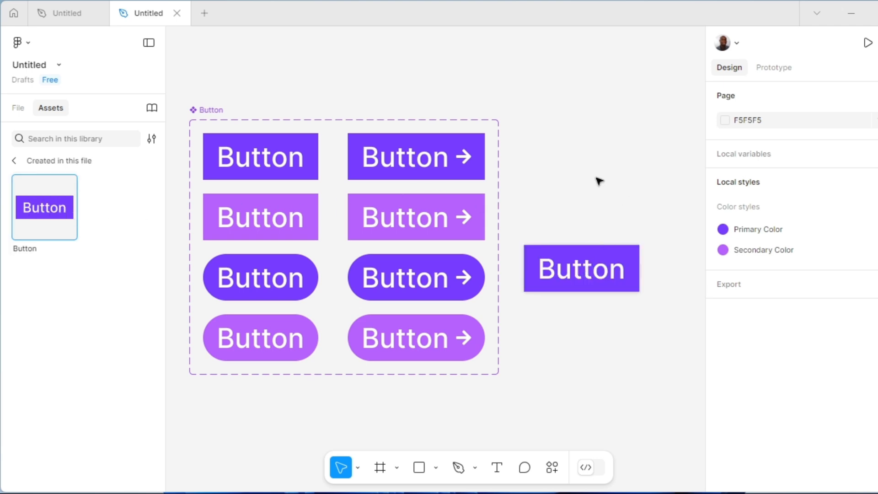
pyautogui.moveTo(582, 257); pyautogui.dragTo(586, 233)
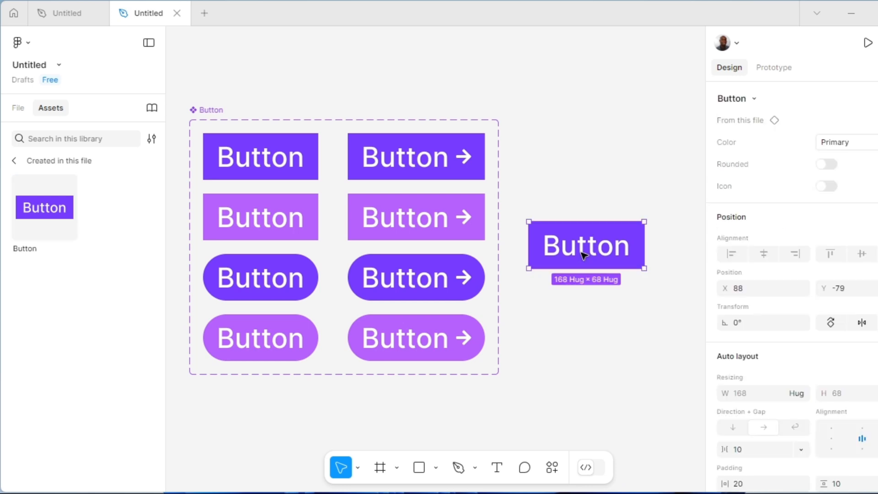
pyautogui.press('Escape')
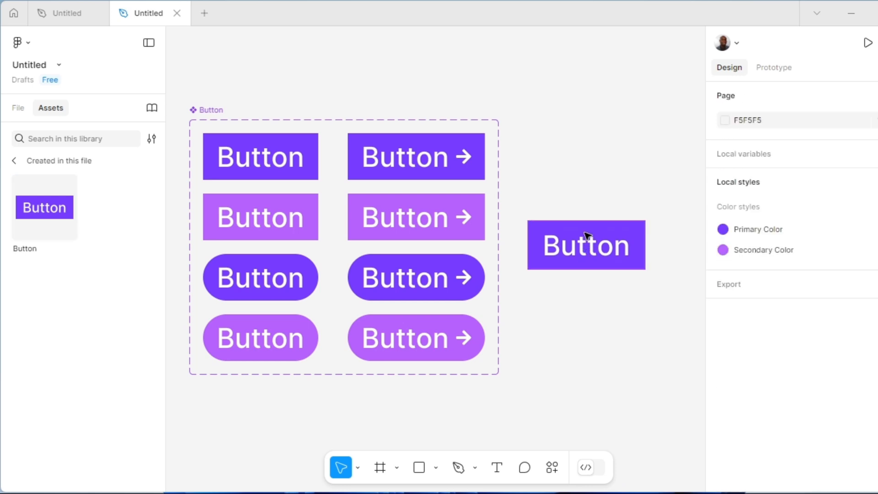
# - Configure the button instance with Rounded and Icon turned on and Color set to Secondary Color
pyautogui.click(614, 231)
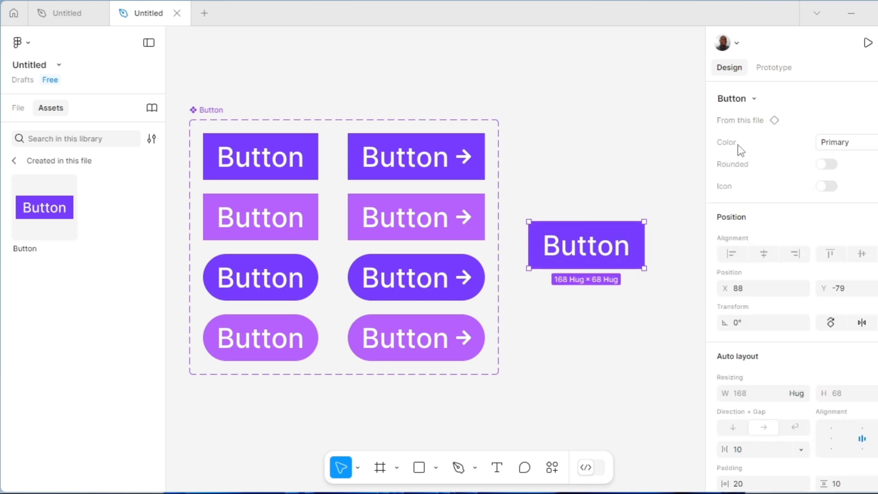
pyautogui.click(824, 164)
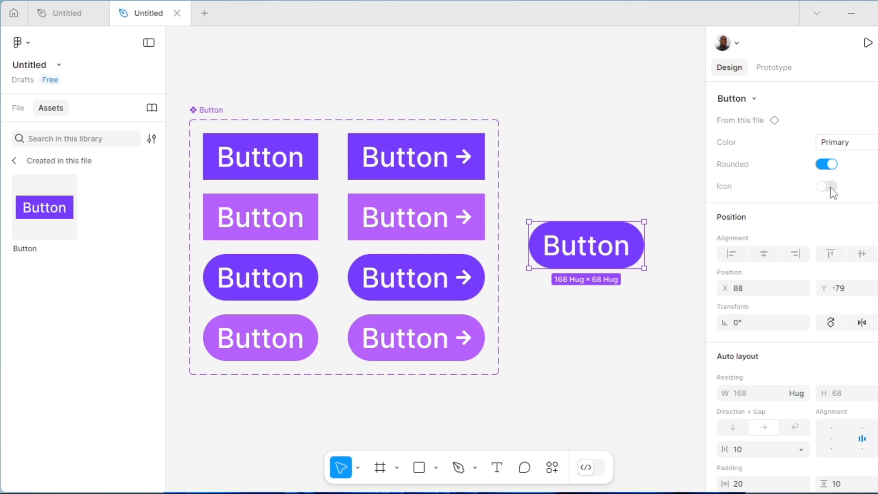
pyautogui.click(831, 188)
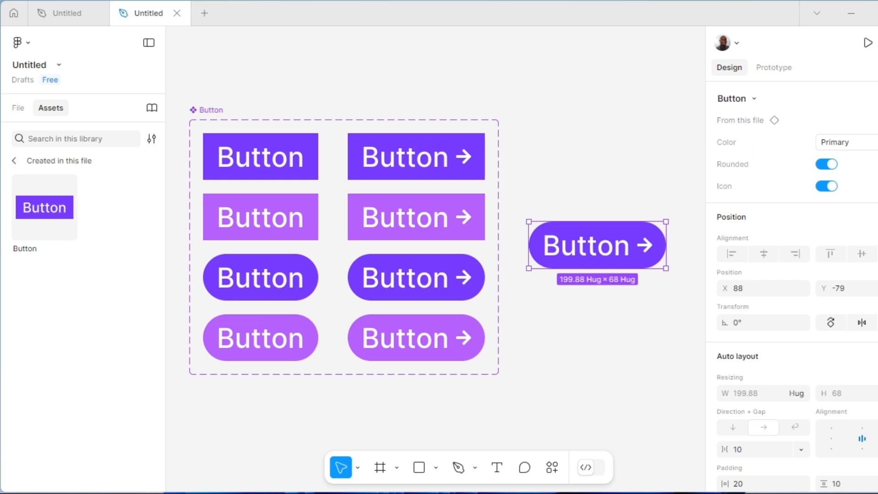
pyautogui.click(849, 142)
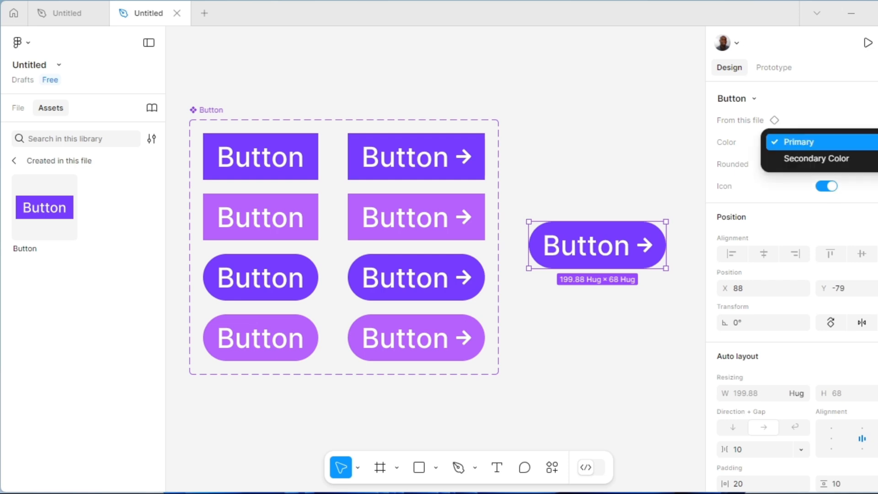
pyautogui.click(843, 159)
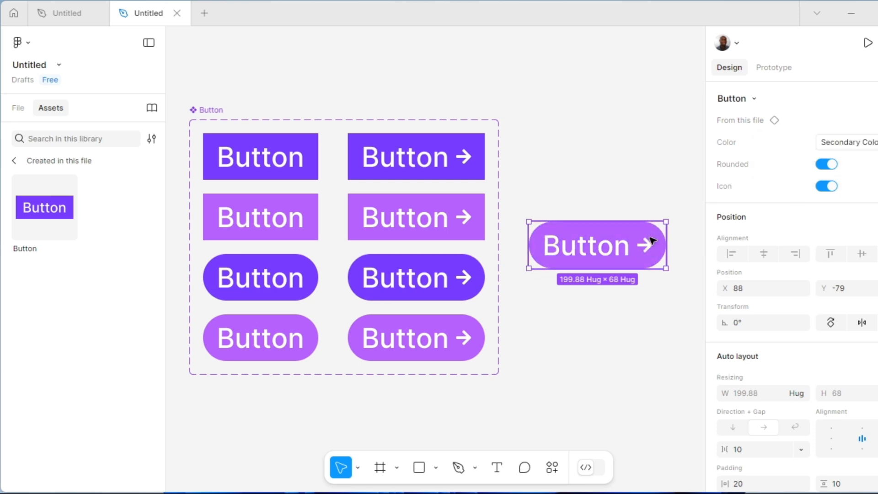